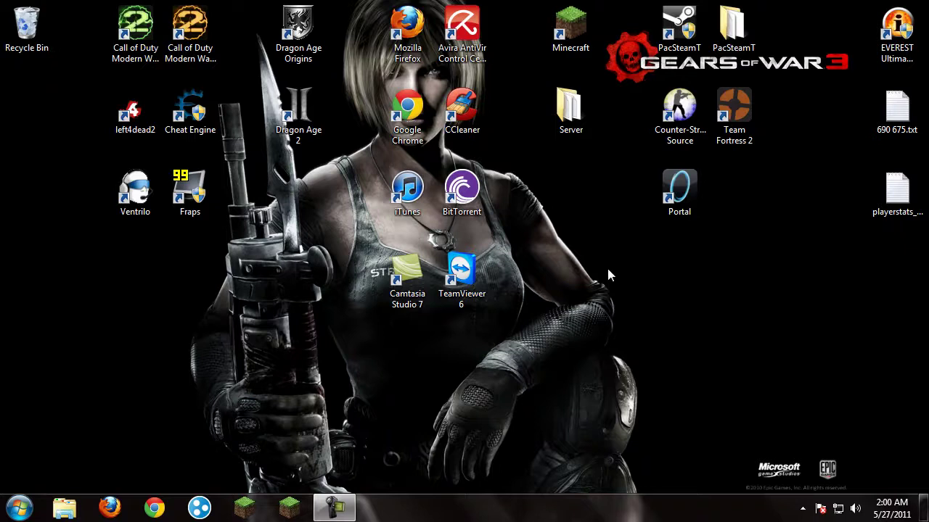
Select the Minecraft and Server desktop icons and briefly open the Server folder
{"action": "mouse_move", "coordinate": [640, 213]}
{"action": "left_mouse_down"}
{"action": "mouse_move", "coordinate": [546, 3]}
{"action": "mouse_move", "coordinate": [536, 3]}
{"action": "mouse_move", "coordinate": [593, 145]}
{"action": "mouse_move", "coordinate": [593, 189]}
{"action": "left_mouse_up"}
{"action": "mouse_move", "coordinate": [604, 256]}
{"action": "left_mouse_down"}
{"action": "mouse_move", "coordinate": [542, 3]}
{"action": "mouse_move", "coordinate": [602, 149]}
{"action": "mouse_move", "coordinate": [543, 4]}
{"action": "mouse_move", "coordinate": [579, 68]}
{"action": "mouse_move", "coordinate": [610, 159]}
{"action": "mouse_move", "coordinate": [553, 16]}
{"action": "mouse_move", "coordinate": [572, 117]}
{"action": "mouse_move", "coordinate": [597, 136]}
{"action": "left_mouse_up"}
{"action": "left_click", "coordinate": [543, 6]}
{"action": "left_click", "coordinate": [593, 204]}
{"action": "double_click", "coordinate": [571, 109]}
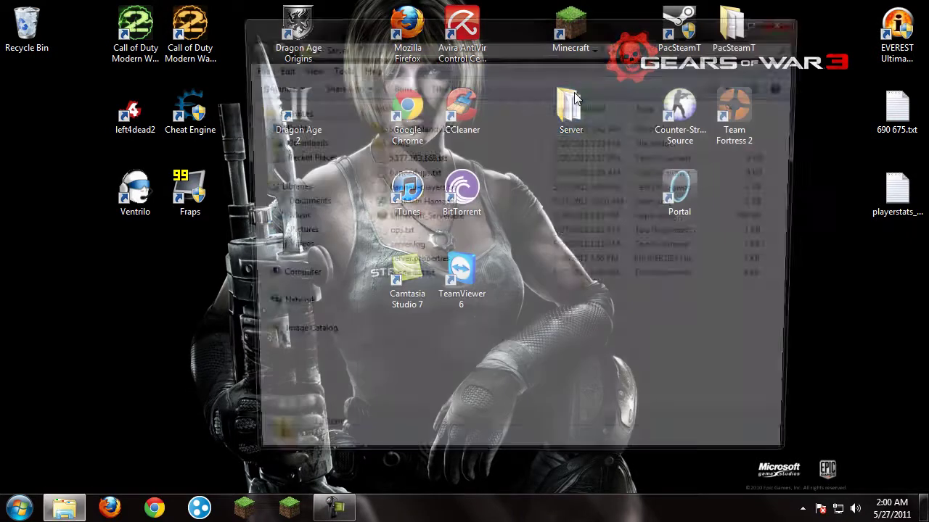
{"action": "left_click", "coordinate": [805, 15]}
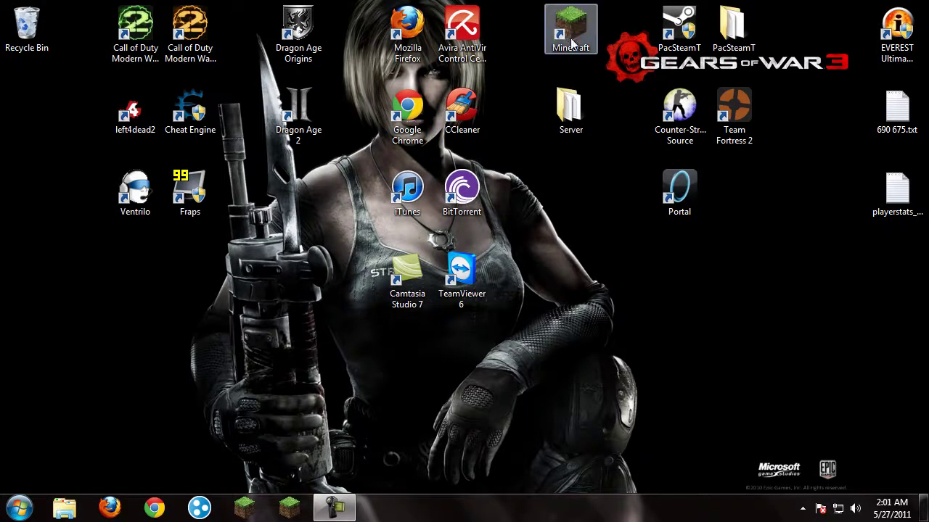
Google 'Hamachi', preview LogMeIn's Hamachi download page, then go back to the results
{"action": "left_click", "coordinate": [153, 509]}
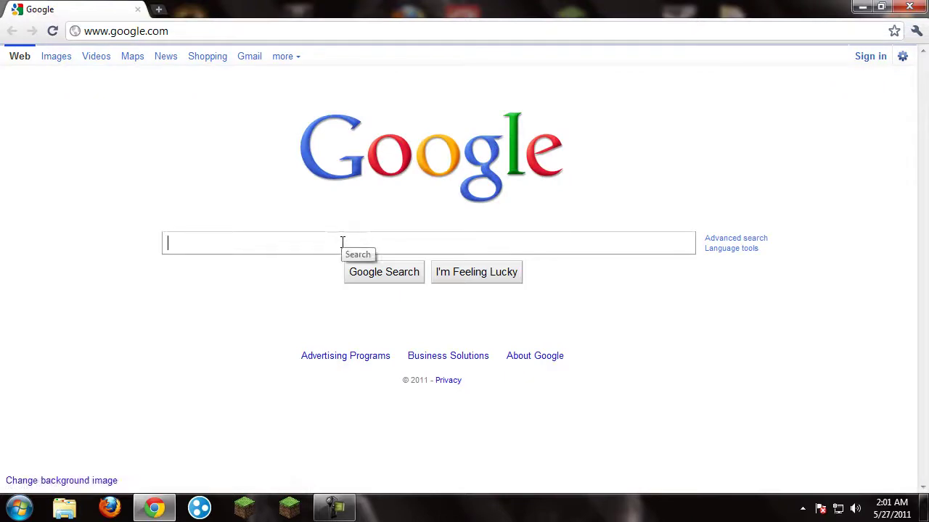
{"action": "type", "text": "Hamachi"}
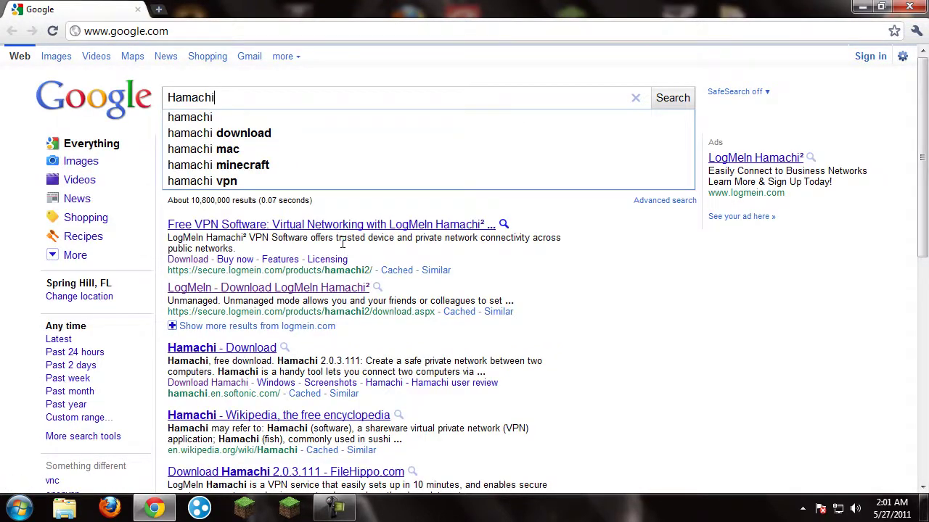
{"action": "key", "text": "Return"}
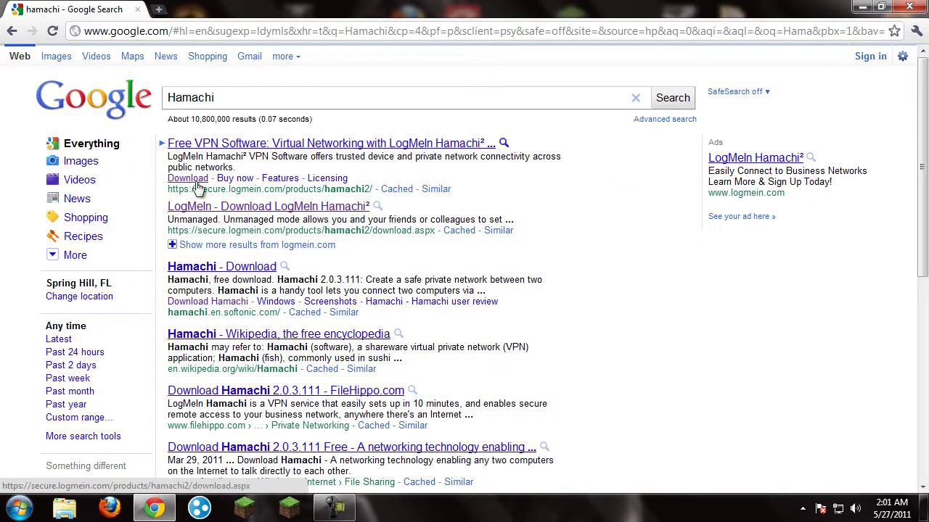
{"action": "left_click", "coordinate": [183, 180]}
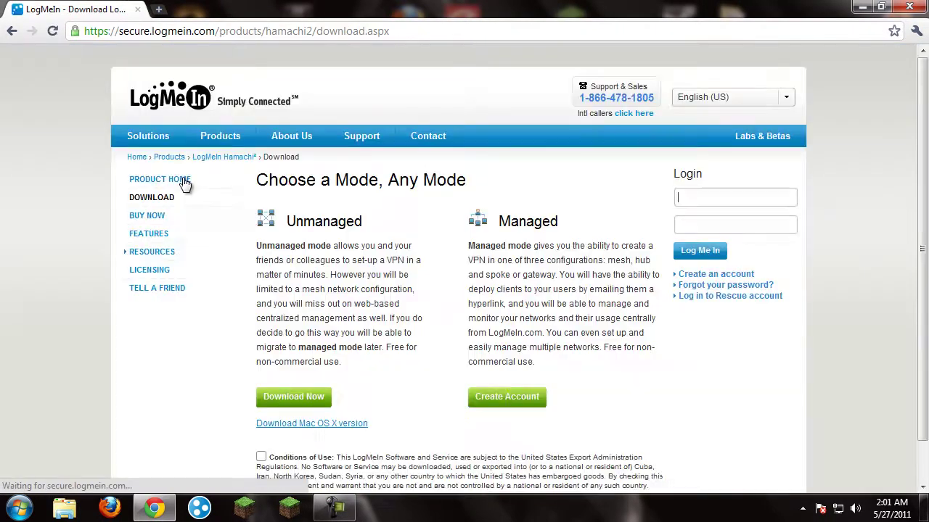
{"action": "scroll", "coordinate": [307, 404], "scroll_direction": "down", "scroll_amount": 1}
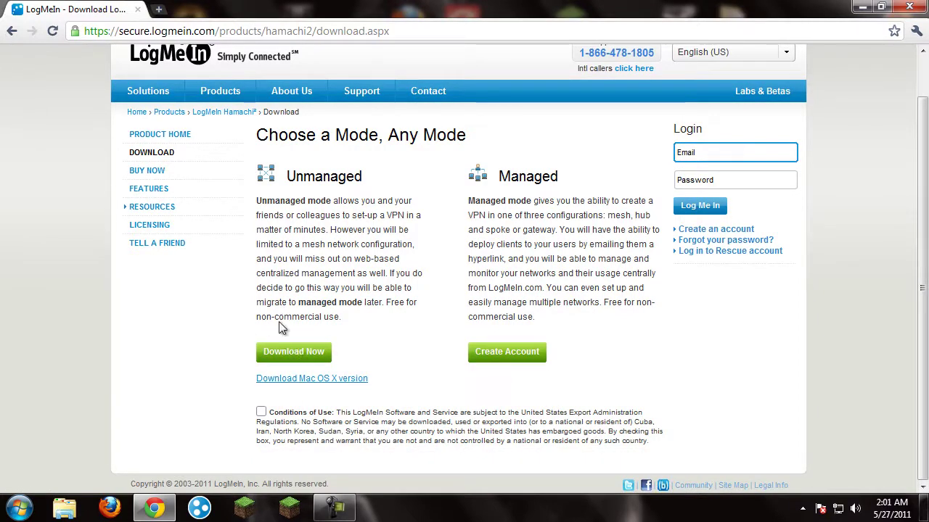
{"action": "left_click", "coordinate": [11, 32]}
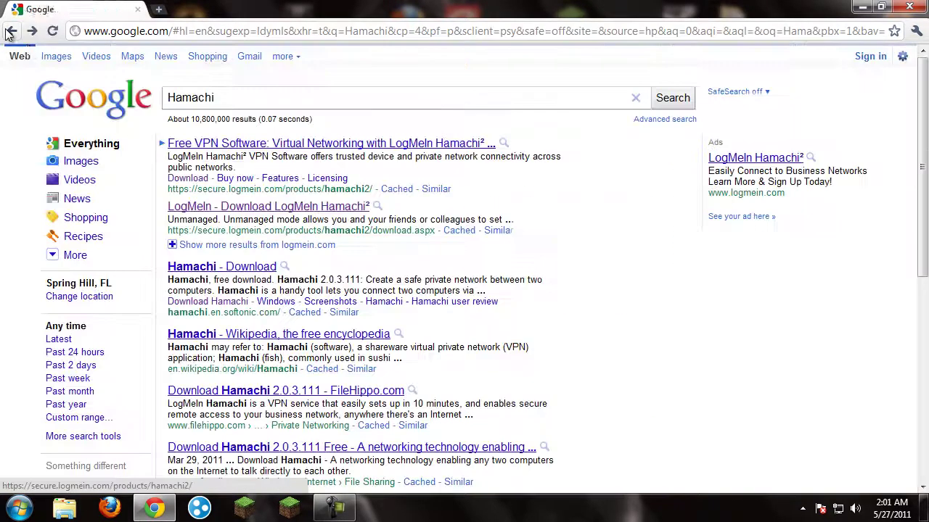
{"action": "double_click", "coordinate": [211, 97]}
Search 'minecraft' and download Minecraft_Server.exe from the minecraft.net download page, then minimize Chrome
{"action": "type", "text": "minecraft"}
{"action": "key", "text": "Return"}
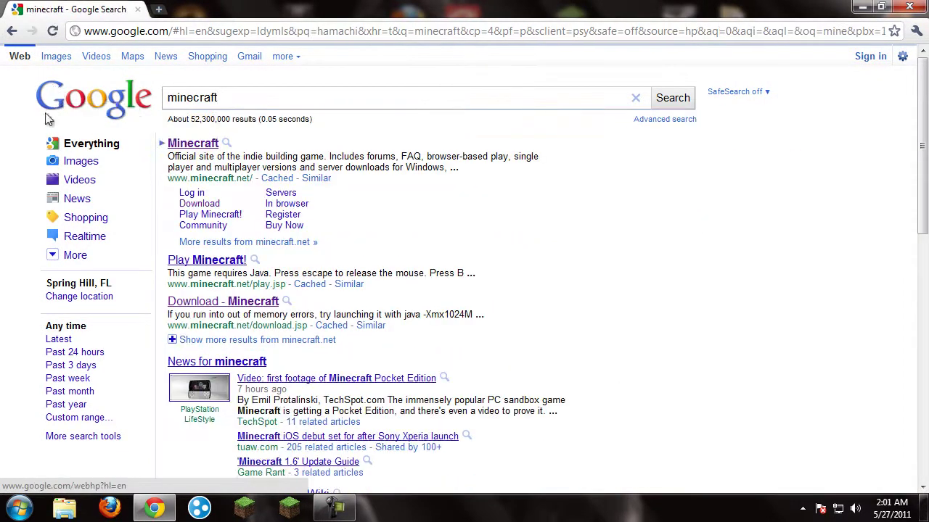
{"action": "left_click", "coordinate": [200, 204]}
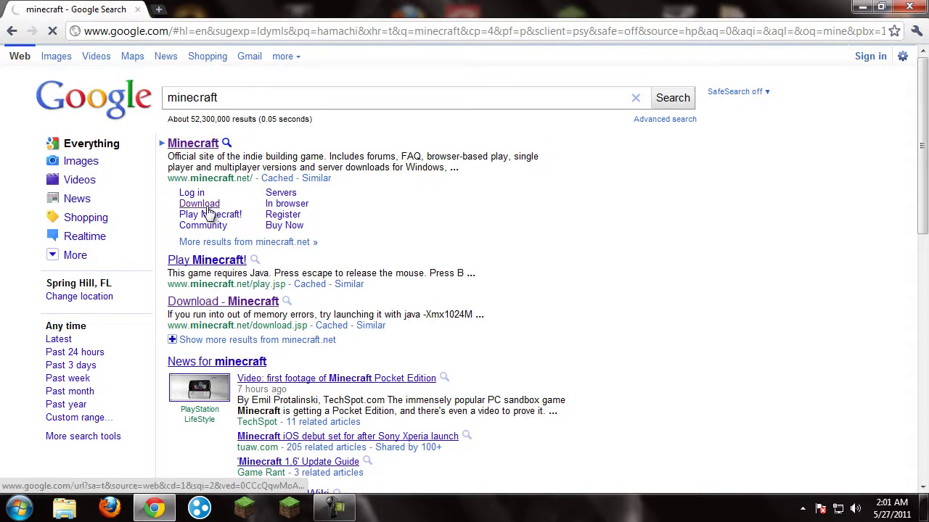
{"action": "scroll", "coordinate": [315, 249], "scroll_direction": "down", "scroll_amount": 7}
{"action": "scroll", "coordinate": [321, 249], "scroll_direction": "up", "scroll_amount": 2}
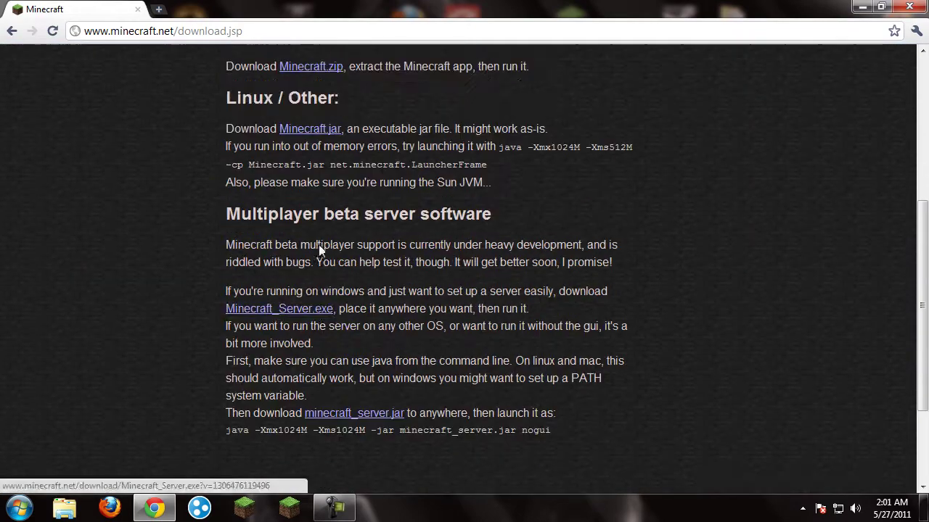
{"action": "left_click_drag", "start_coordinate": [204, 310], "coordinate": [335, 310]}
{"action": "left_click", "coordinate": [334, 311]}
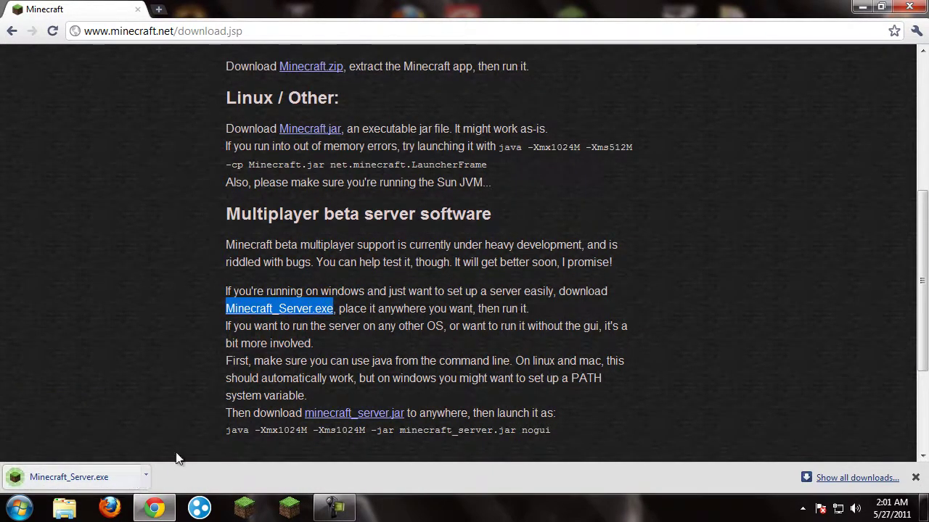
{"action": "left_click", "coordinate": [862, 8]}
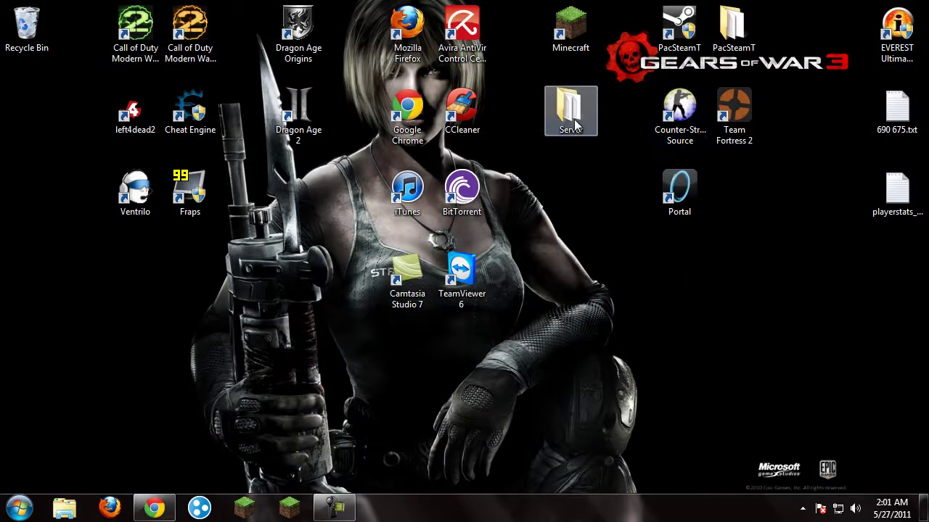
Open the Server folder and look over its files
{"action": "double_click", "coordinate": [573, 127]}
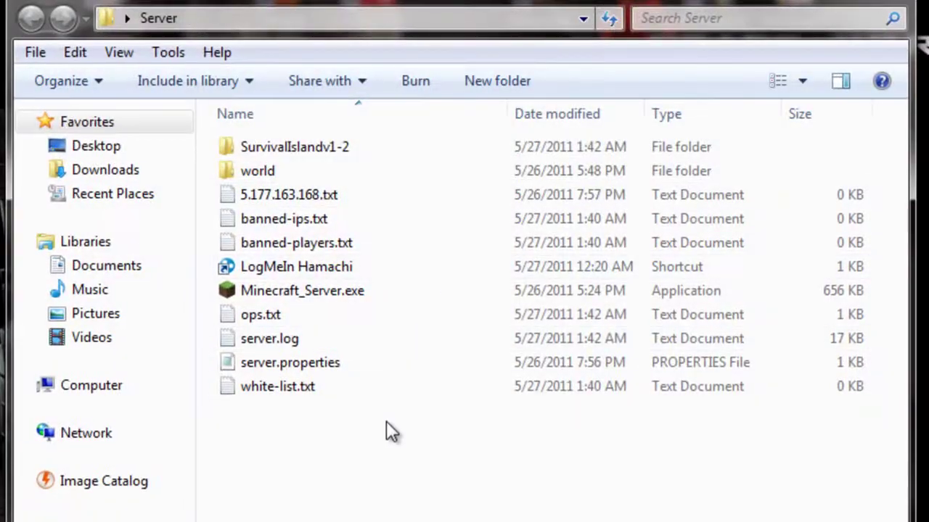
{"action": "left_click_drag", "start_coordinate": [383, 436], "coordinate": [328, 315]}
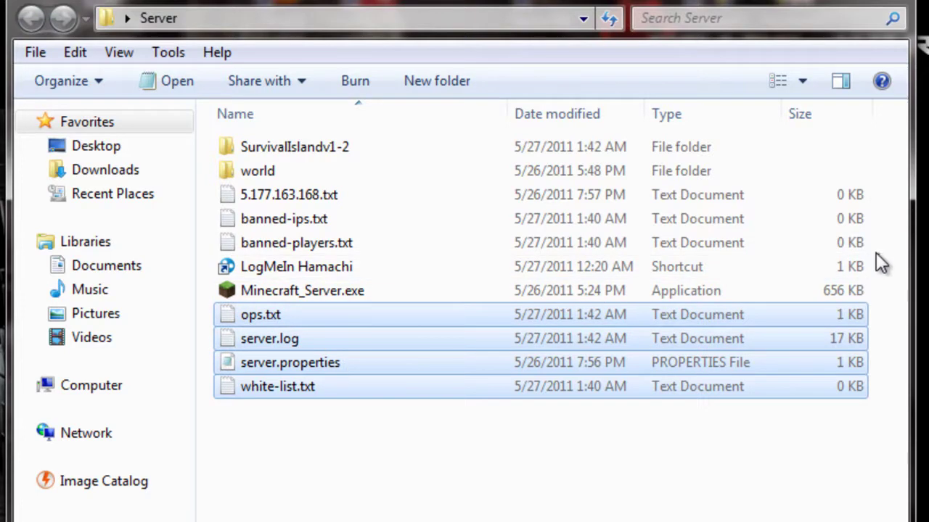
{"action": "left_click_drag", "start_coordinate": [875, 254], "coordinate": [695, 124]}
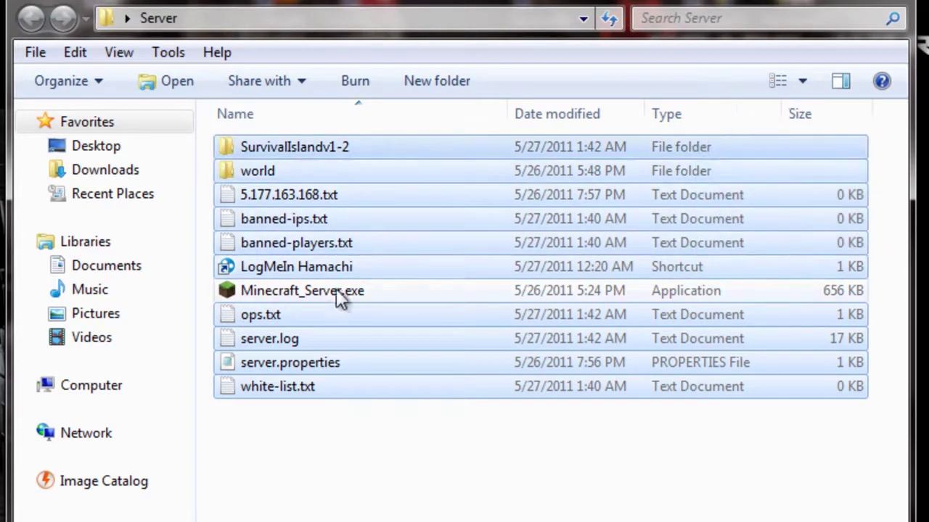
{"action": "left_click", "coordinate": [345, 420]}
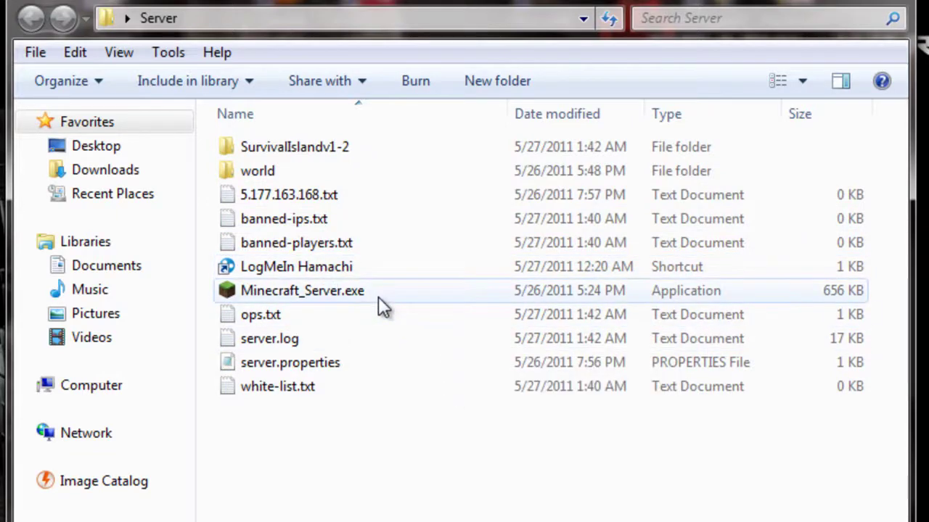
Run Minecraft_Server.exe until the SurvivalIslandv1-2 level is prepared, then shut it down
{"action": "double_click", "coordinate": [314, 289]}
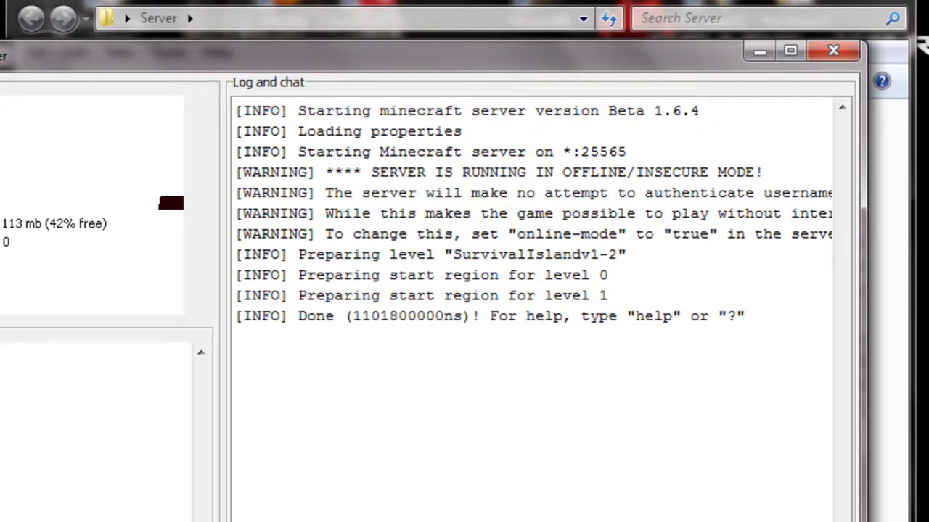
{"action": "left_click", "coordinate": [830, 52]}
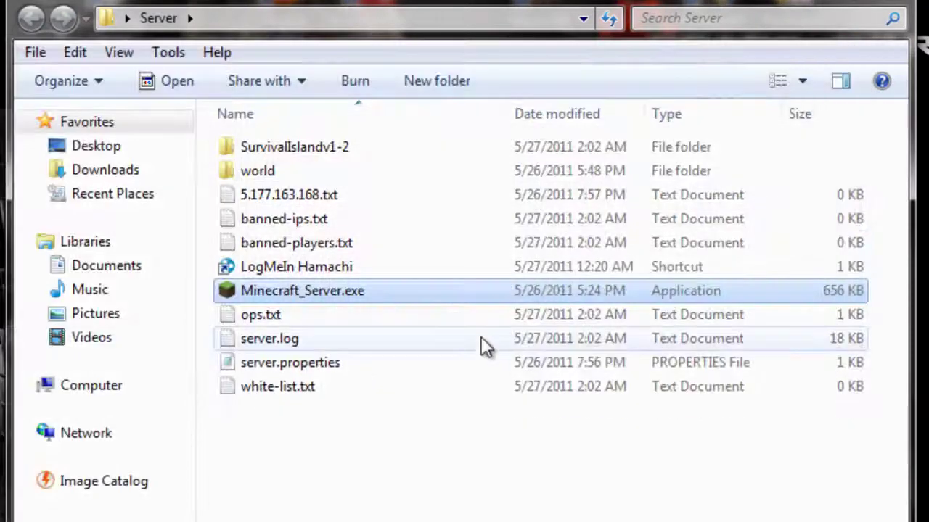
{"action": "left_click_drag", "start_coordinate": [835, 475], "coordinate": [682, 333]}
{"action": "left_click_drag", "start_coordinate": [860, 250], "coordinate": [650, 81]}
{"action": "left_click", "coordinate": [598, 486]}
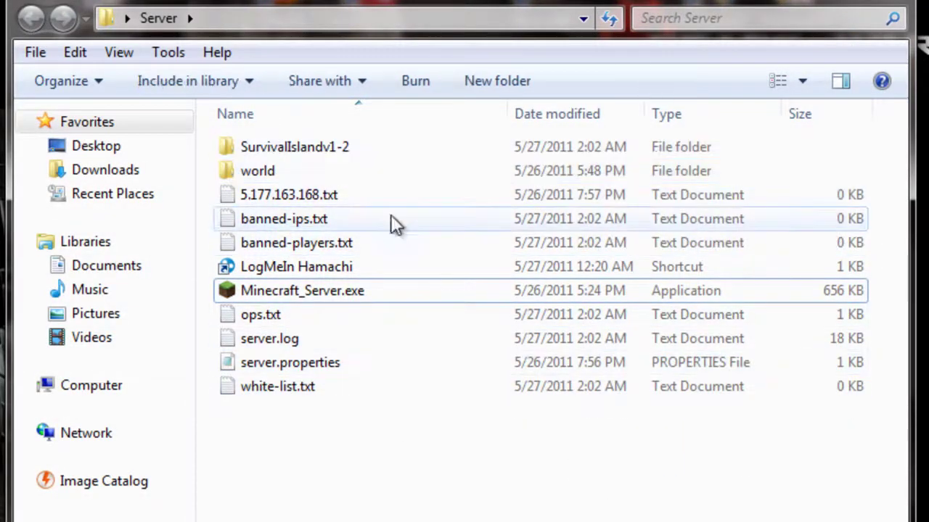
{"action": "double_click", "coordinate": [275, 362]}
{"action": "left_click_drag", "start_coordinate": [288, 291], "coordinate": [353, 240]}
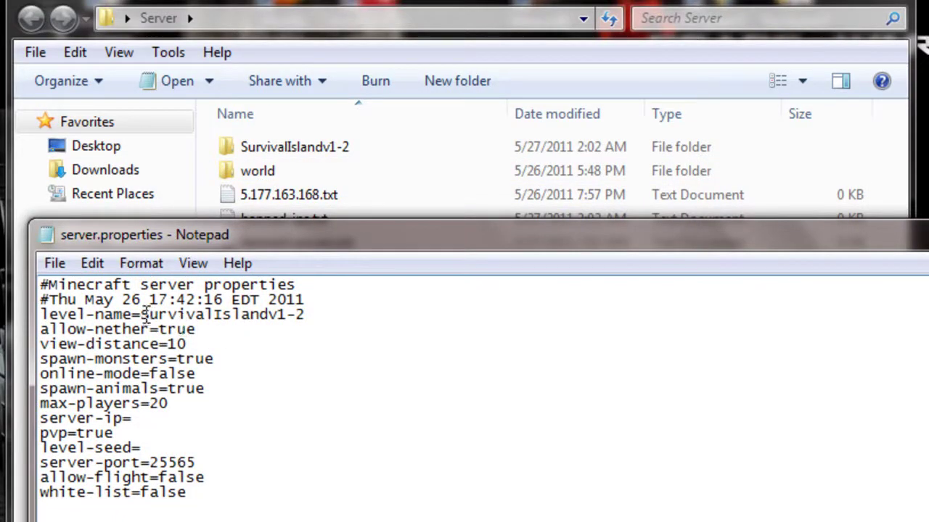
{"action": "left_click_drag", "start_coordinate": [144, 314], "coordinate": [311, 325]}
{"action": "left_click", "coordinate": [311, 315]}
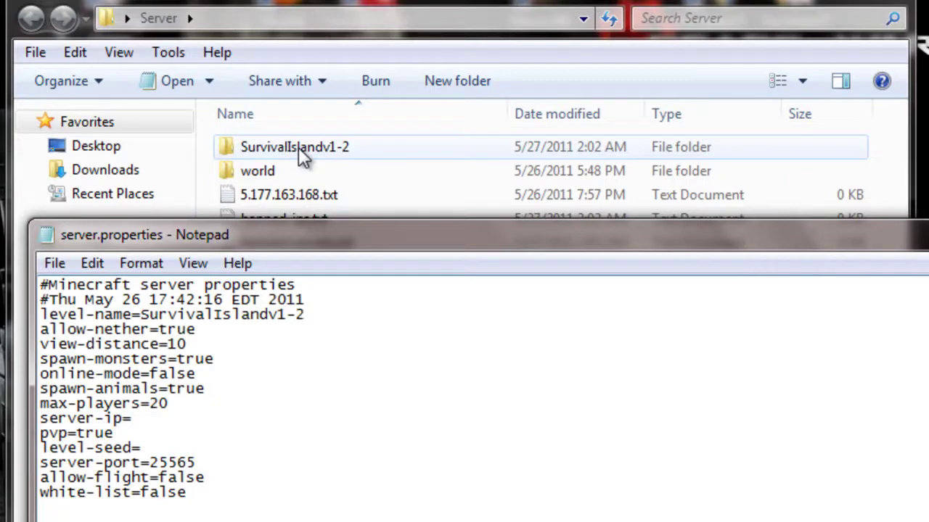
{"action": "left_click_drag", "start_coordinate": [143, 314], "coordinate": [309, 317]}
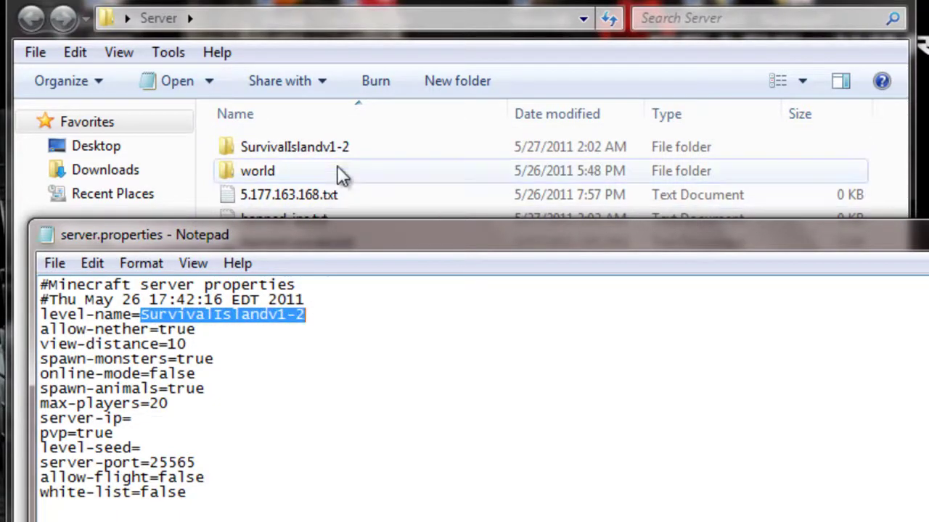
{"action": "left_click", "coordinate": [300, 147]}
{"action": "right_click", "coordinate": [300, 148]}
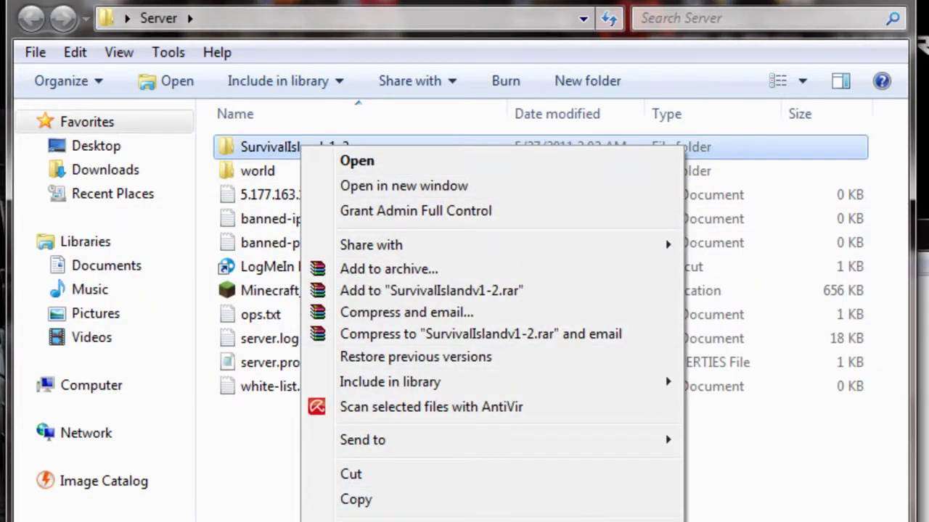
{"action": "key", "text": "m"}
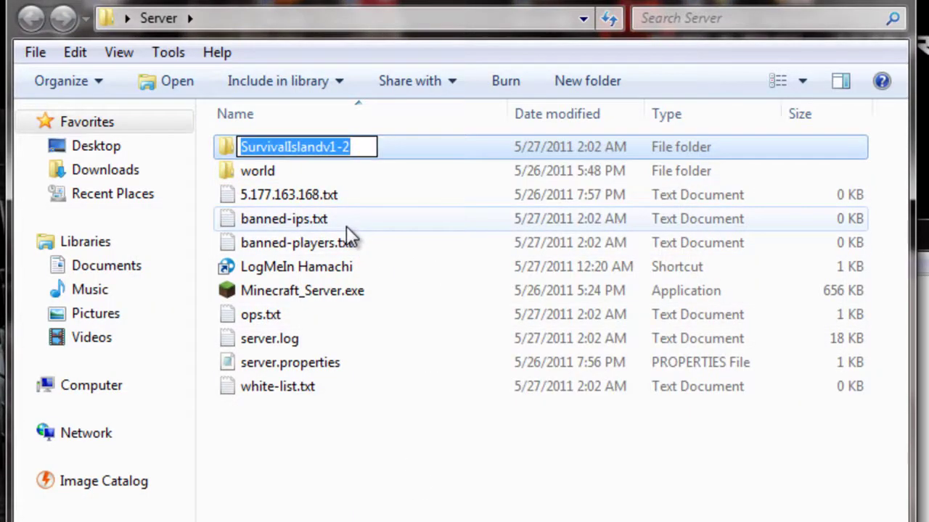
{"action": "key", "text": "Return"}
{"action": "left_click", "coordinate": [915, 391]}
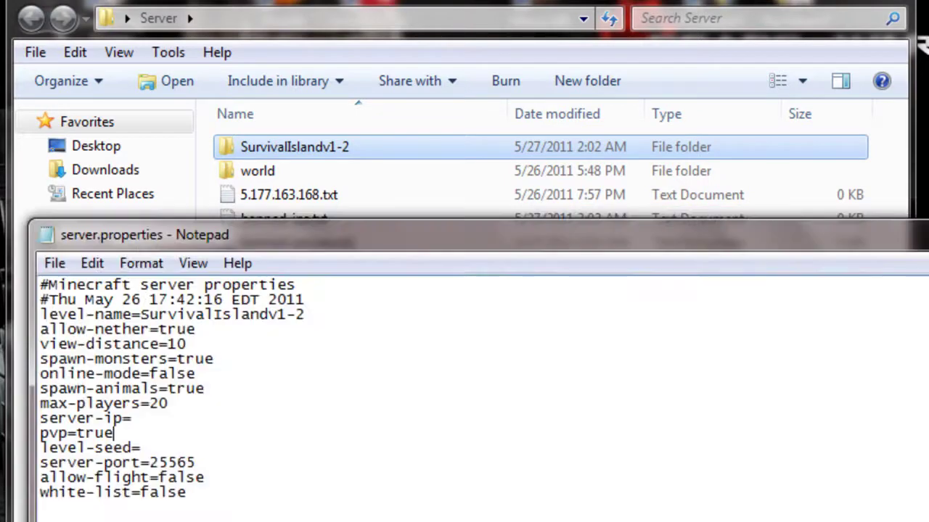
{"action": "left_click_drag", "start_coordinate": [305, 314], "coordinate": [147, 314]}
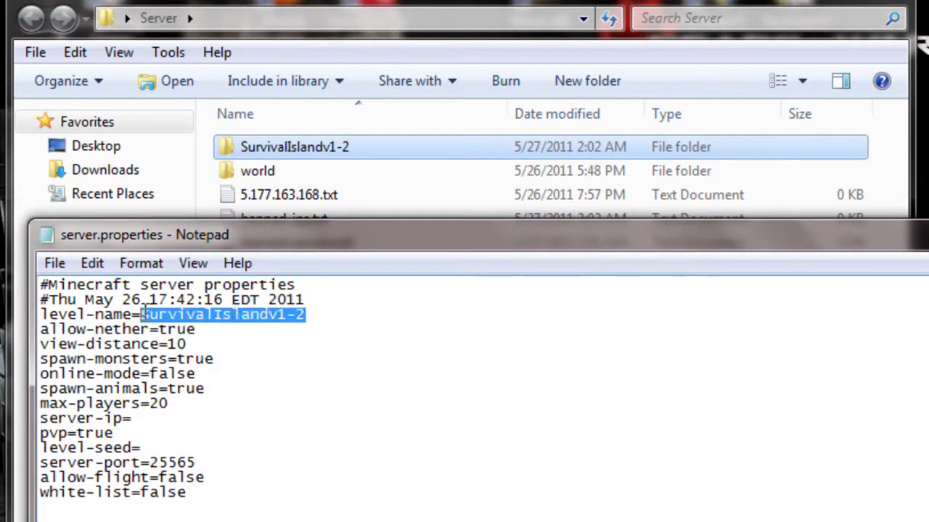
{"action": "left_click", "coordinate": [152, 314]}
{"action": "left_click", "coordinate": [298, 339]}
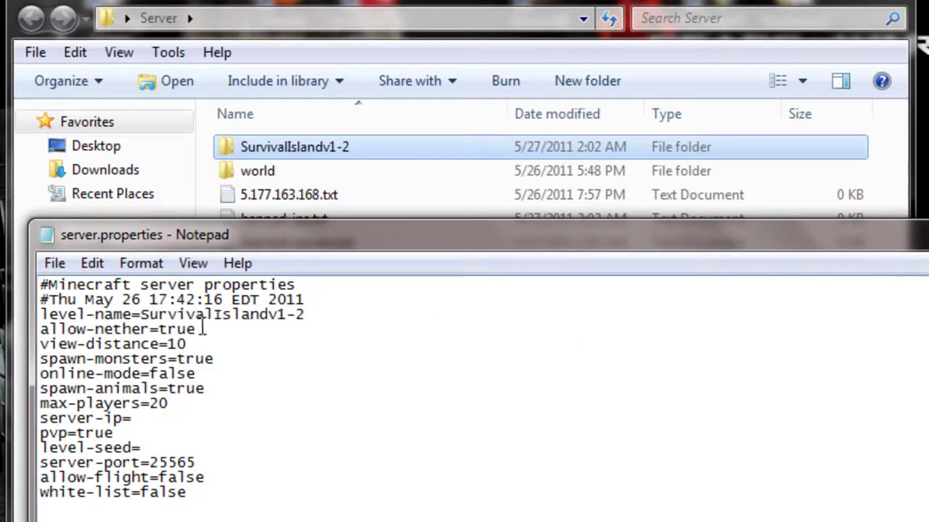
{"action": "left_click_drag", "start_coordinate": [195, 314], "coordinate": [187, 314]}
Review spawn-monsters true, online-mode false, spawn-animals true and the empty server-ip setting
{"action": "left_click_drag", "start_coordinate": [177, 358], "coordinate": [218, 361]}
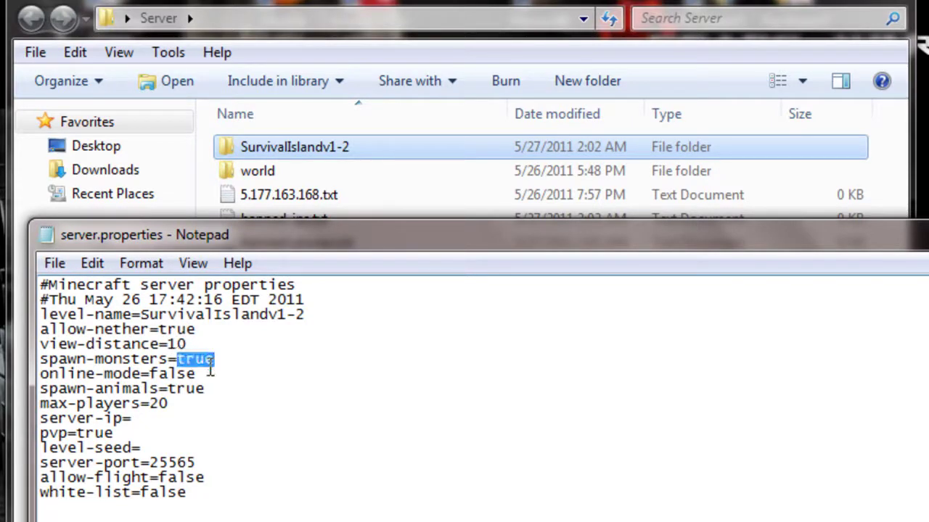
{"action": "left_click_drag", "start_coordinate": [145, 373], "coordinate": [196, 370]}
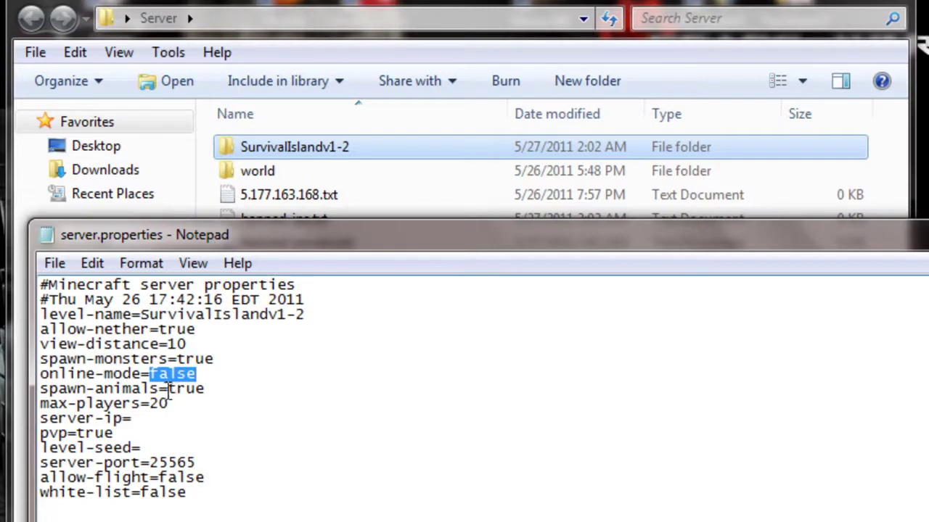
{"action": "left_click_drag", "start_coordinate": [169, 389], "coordinate": [203, 392]}
{"action": "left_click", "coordinate": [204, 392]}
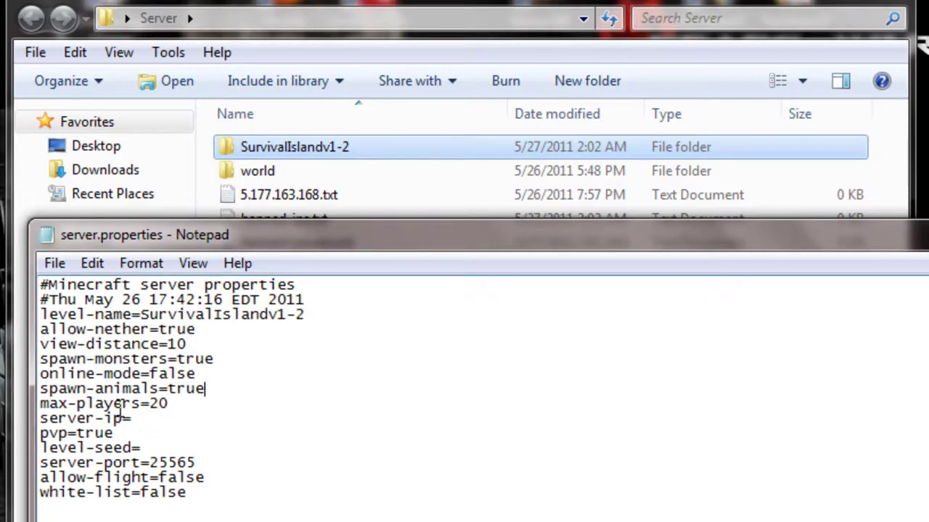
{"action": "left_click", "coordinate": [138, 418]}
{"action": "left_click_drag", "start_coordinate": [133, 419], "coordinate": [32, 418]}
{"action": "left_click", "coordinate": [148, 418]}
{"action": "left_click_drag", "start_coordinate": [277, 234], "coordinate": [254, 181]}
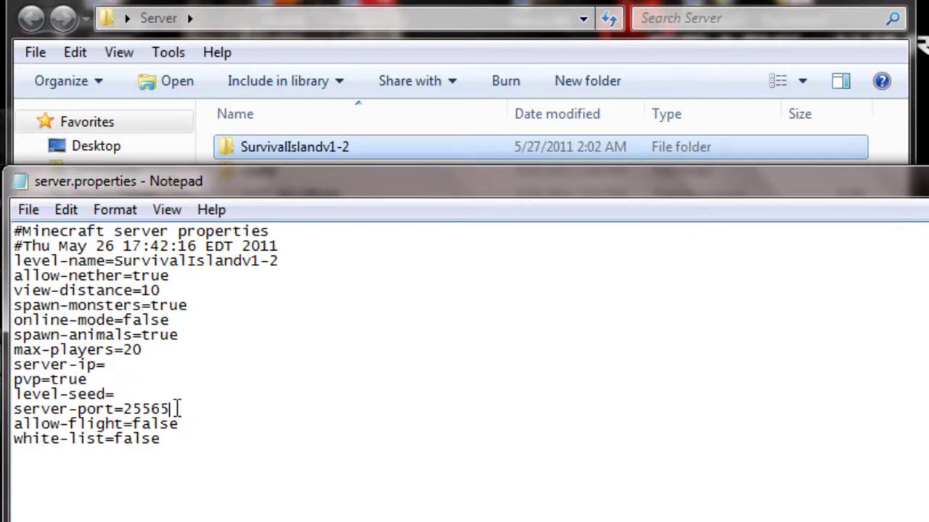
Check server-port 25565, then close server.properties without saving
{"action": "mouse_move", "coordinate": [172, 408]}
{"action": "left_mouse_down"}
{"action": "mouse_move", "coordinate": [128, 411]}
{"action": "mouse_move", "coordinate": [182, 404]}
{"action": "mouse_move", "coordinate": [125, 411]}
{"action": "mouse_move", "coordinate": [142, 425]}
{"action": "mouse_move", "coordinate": [182, 423]}
{"action": "left_mouse_up"}
{"action": "left_click", "coordinate": [140, 399]}
{"action": "left_click", "coordinate": [150, 423]}
{"action": "left_click", "coordinate": [125, 407]}
{"action": "left_click_drag", "start_coordinate": [124, 409], "coordinate": [169, 400]}
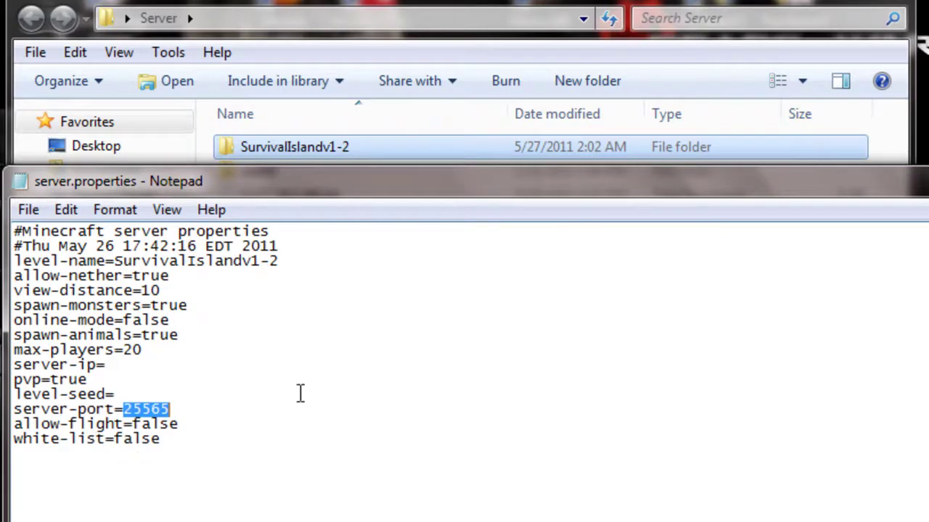
{"action": "left_click", "coordinate": [925, 181]}
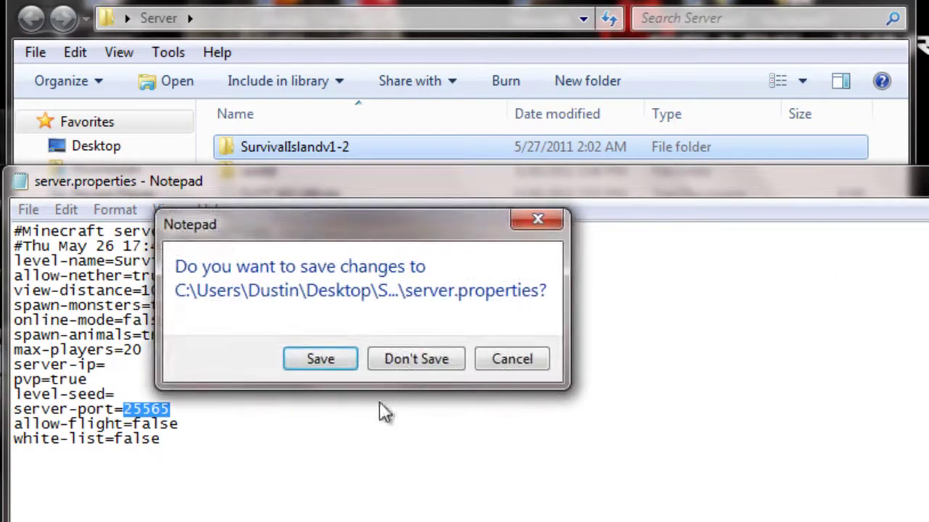
{"action": "left_click", "coordinate": [417, 363]}
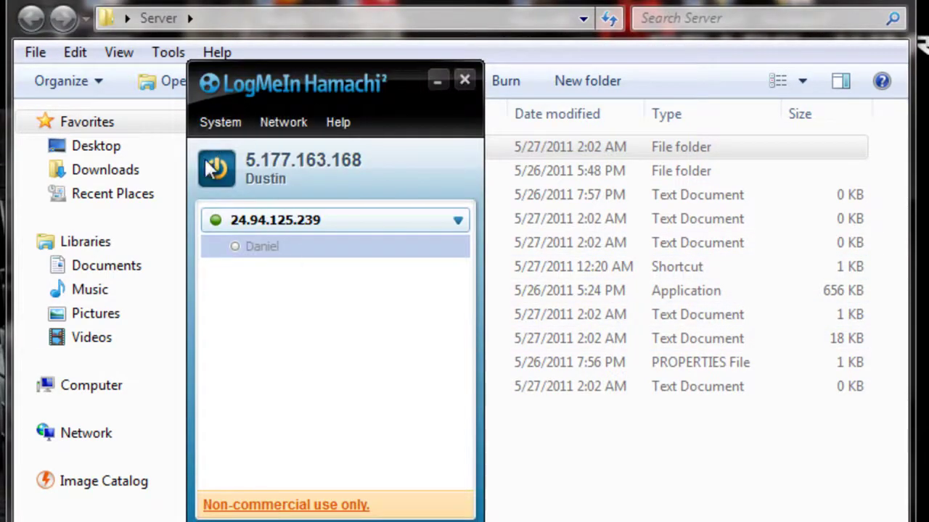
Restart Hamachi's connection and try creating network 'Minecraft video' with a password
{"action": "left_click", "coordinate": [210, 169]}
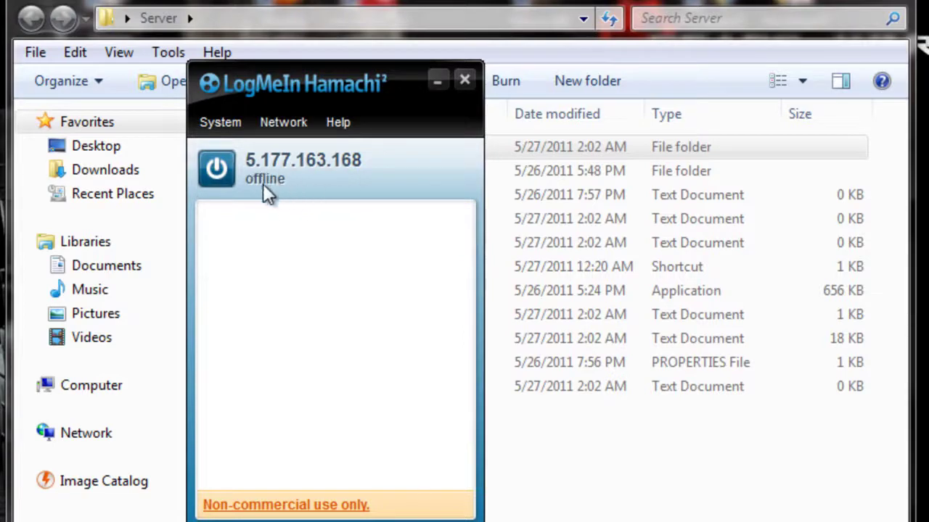
{"action": "left_click", "coordinate": [219, 168]}
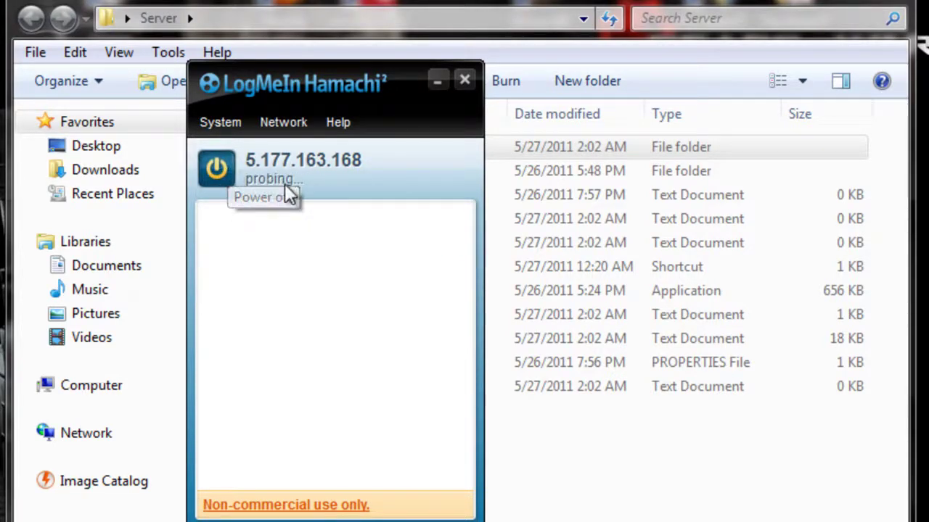
{"action": "left_click", "coordinate": [288, 132]}
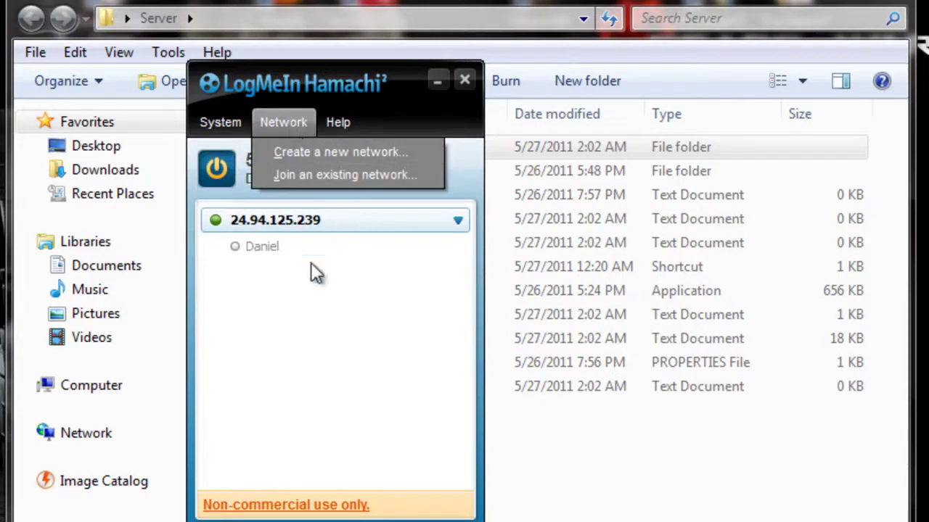
{"action": "left_click", "coordinate": [310, 159]}
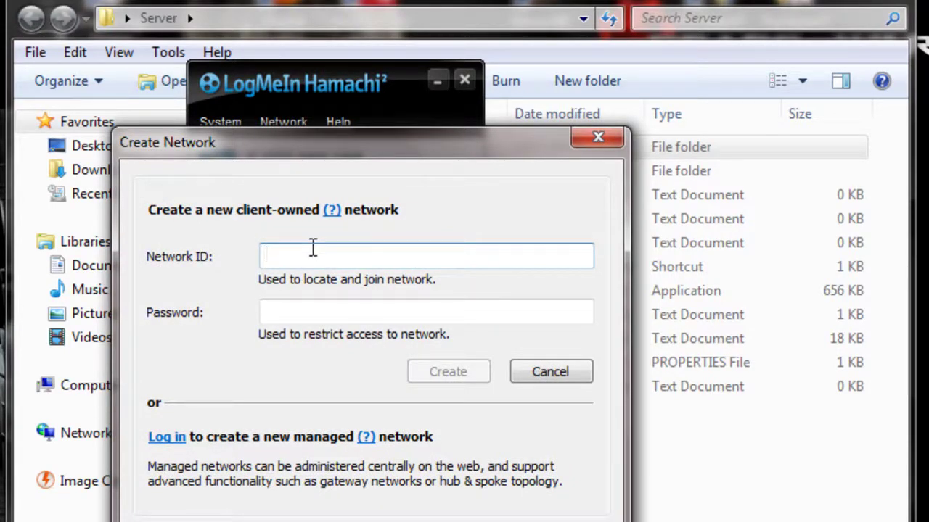
{"action": "type", "text": "Min"}
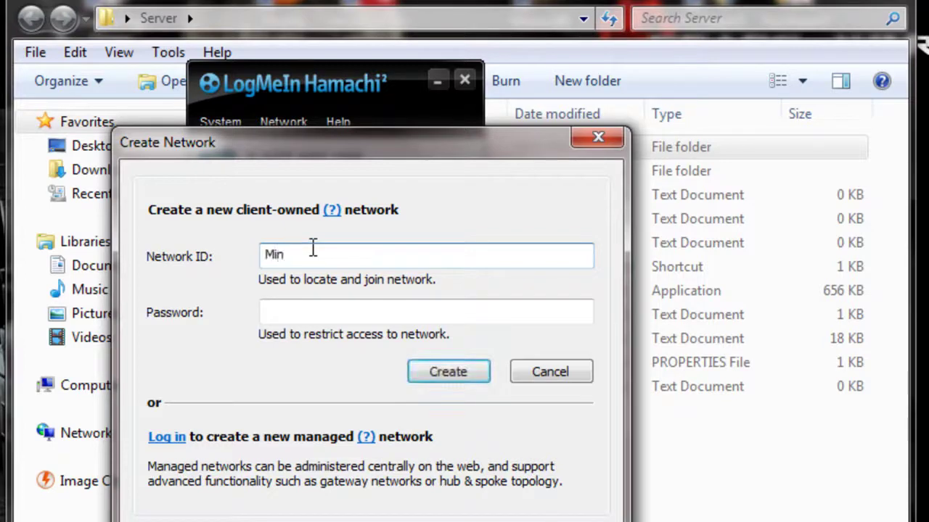
{"action": "type", "text": "ecraft"}
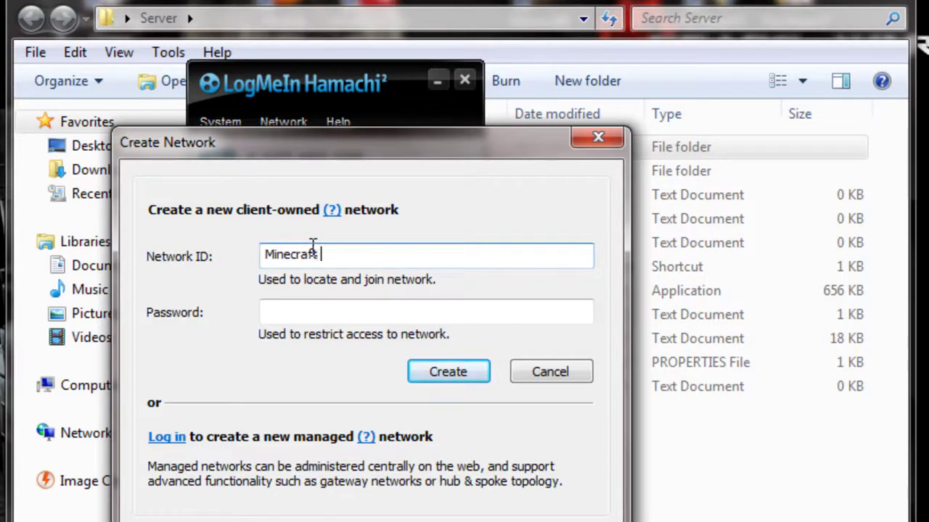
{"action": "type", "text": " video"}
{"action": "left_click", "coordinate": [327, 310]}
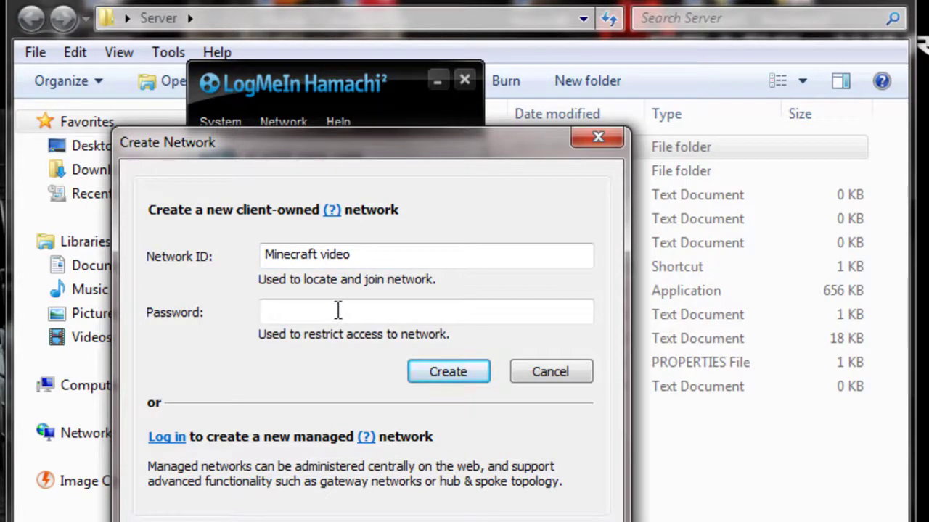
{"action": "type", "text": "123"}
{"action": "left_click", "coordinate": [447, 378]}
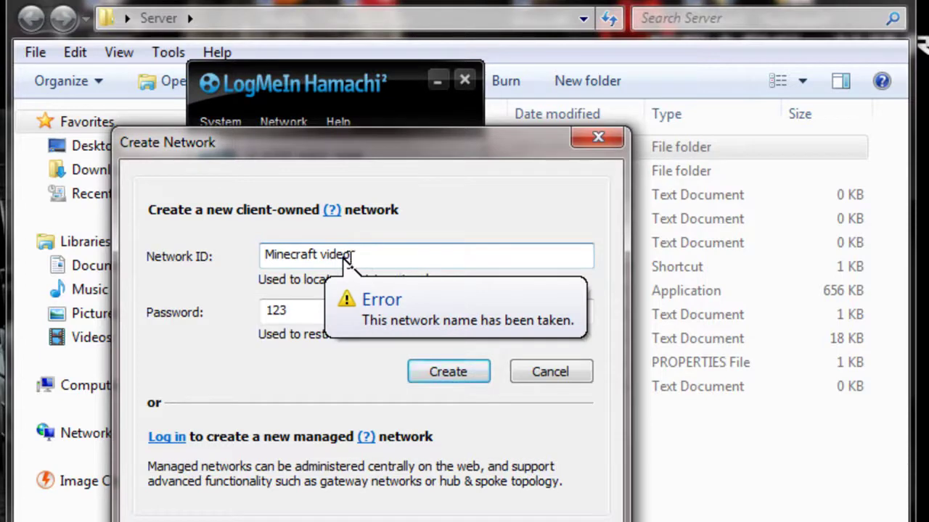
Replace the taken network ID with a new name and create the network
{"action": "left_click_drag", "start_coordinate": [350, 254], "coordinate": [168, 259]}
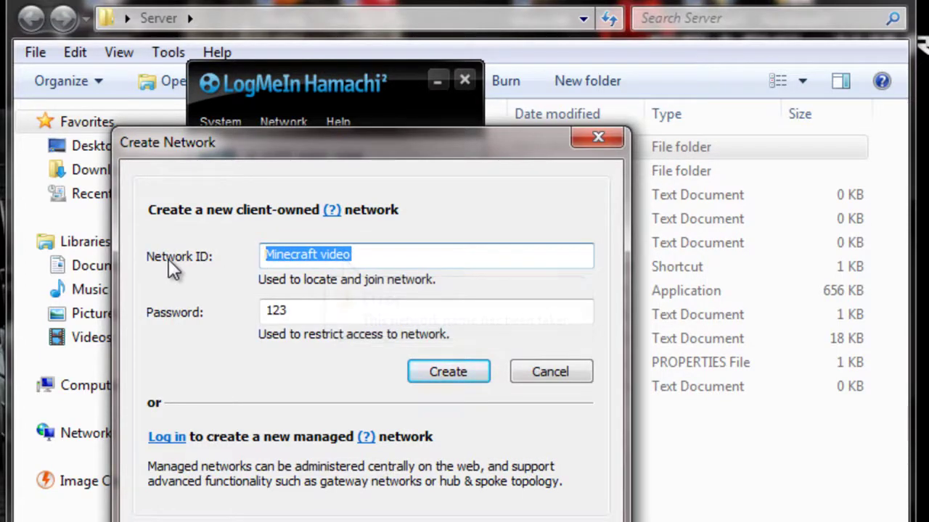
{"action": "type", "text": "dustin "}
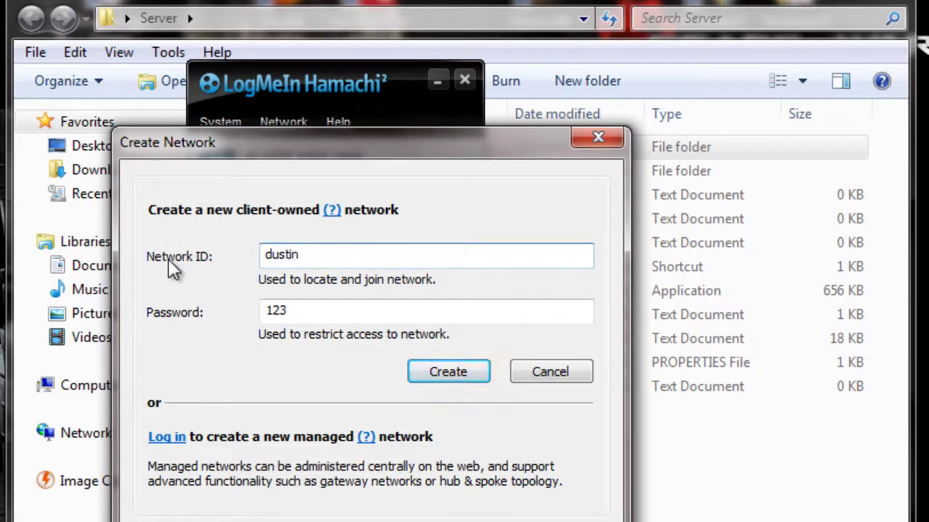
{"action": "type", "text": "is pro"}
{"action": "key", "text": "Return"}
Toggle the new network offline and online, then delete it
{"action": "double_click", "coordinate": [282, 275]}
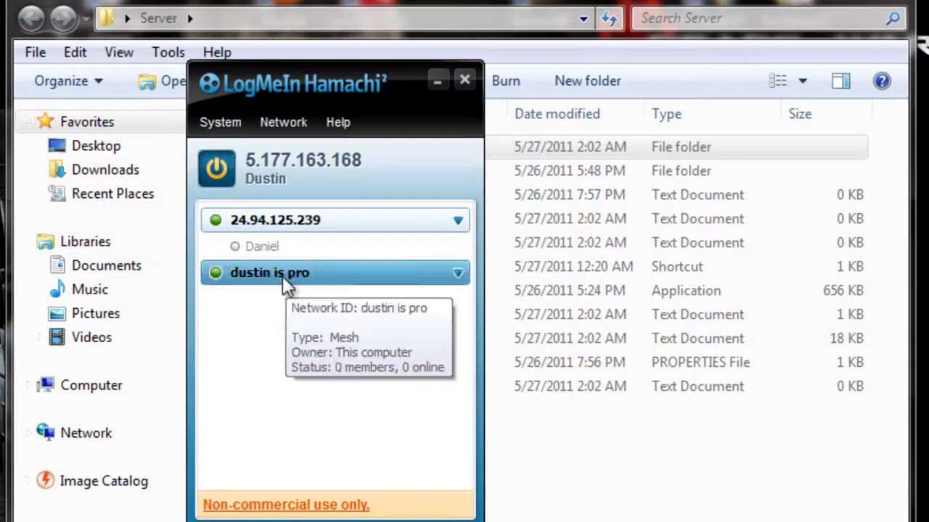
{"action": "double_click", "coordinate": [220, 277]}
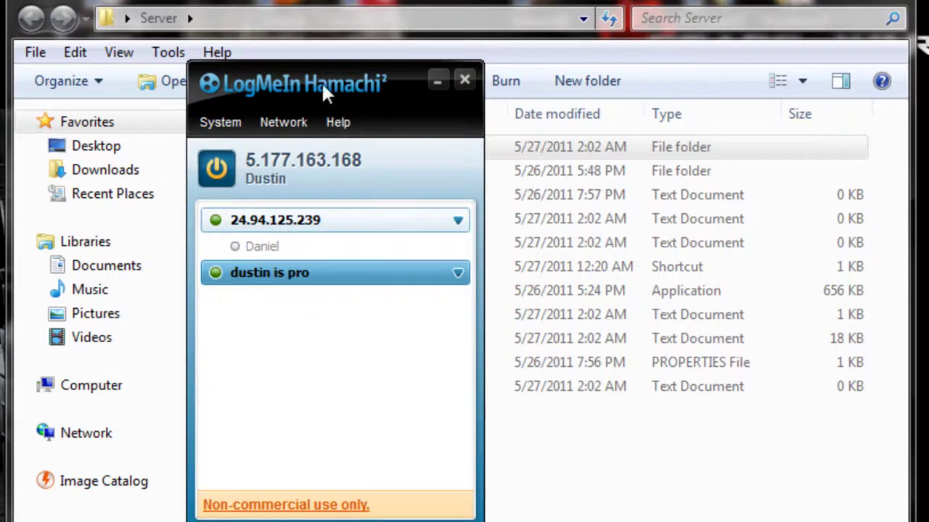
{"action": "left_click_drag", "start_coordinate": [321, 81], "coordinate": [697, 109]}
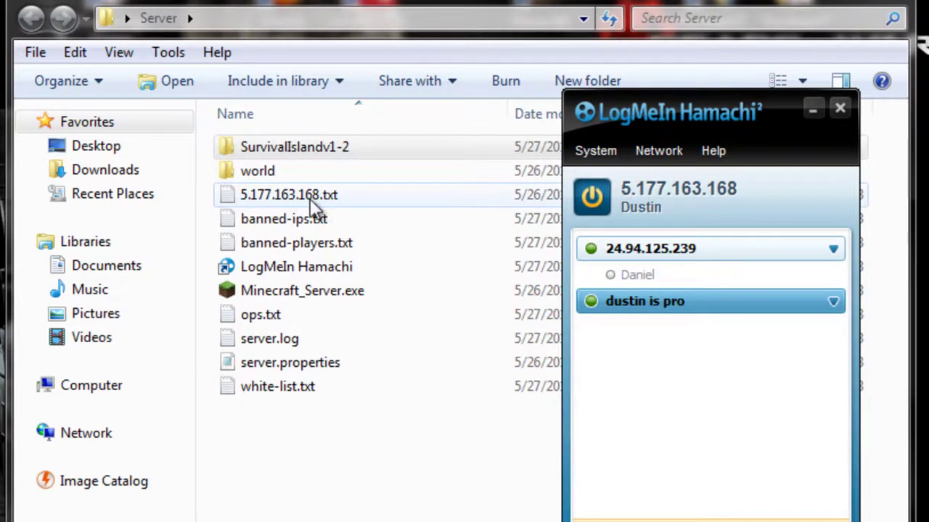
{"action": "right_click", "coordinate": [705, 301]}
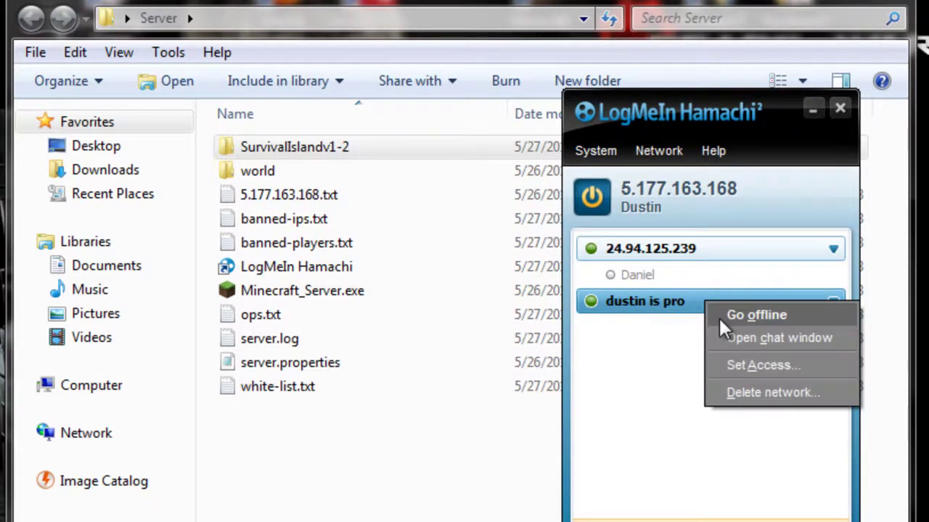
{"action": "left_click", "coordinate": [770, 392]}
{"action": "left_click", "coordinate": [325, 375]}
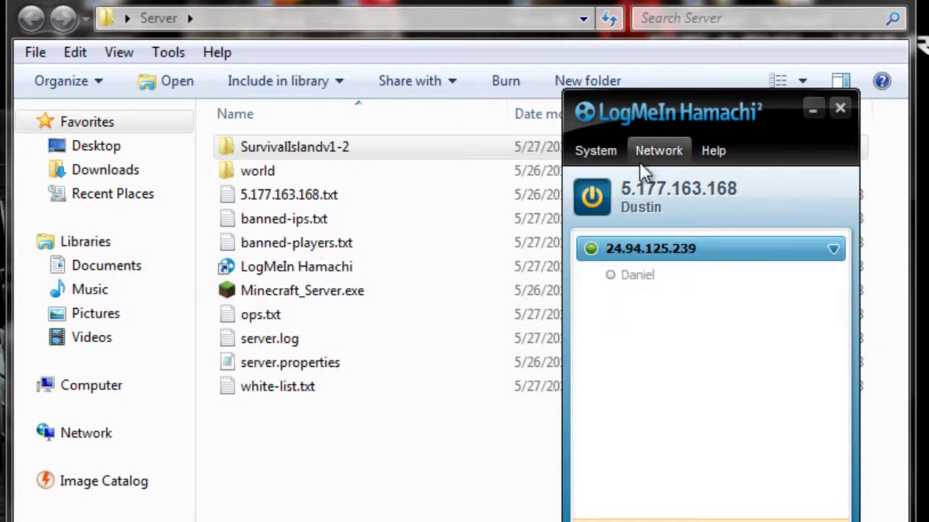
Minimize Hamachi and start renaming the 5.177.163.168 text file in the Server folder
{"action": "left_click", "coordinate": [811, 110]}
{"action": "right_click", "coordinate": [390, 187]}
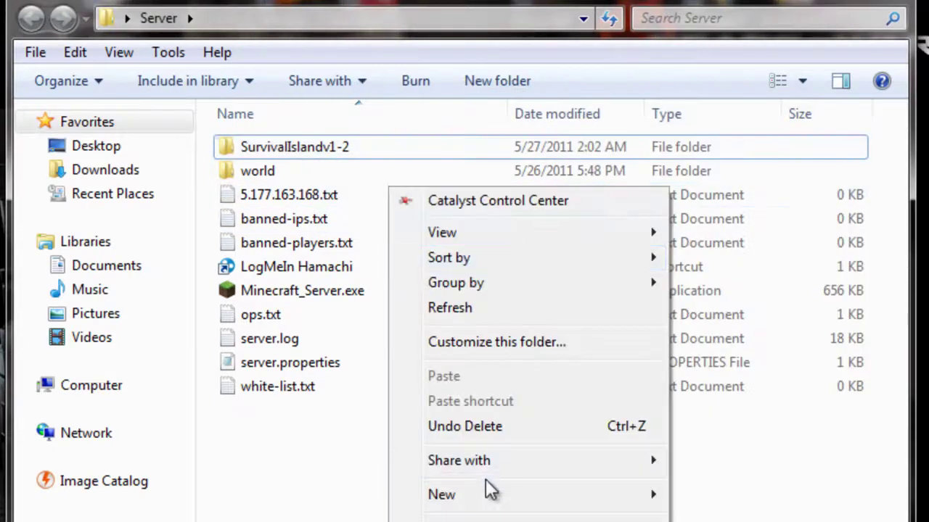
{"action": "right_click", "coordinate": [312, 201]}
{"action": "key", "text": "m"}
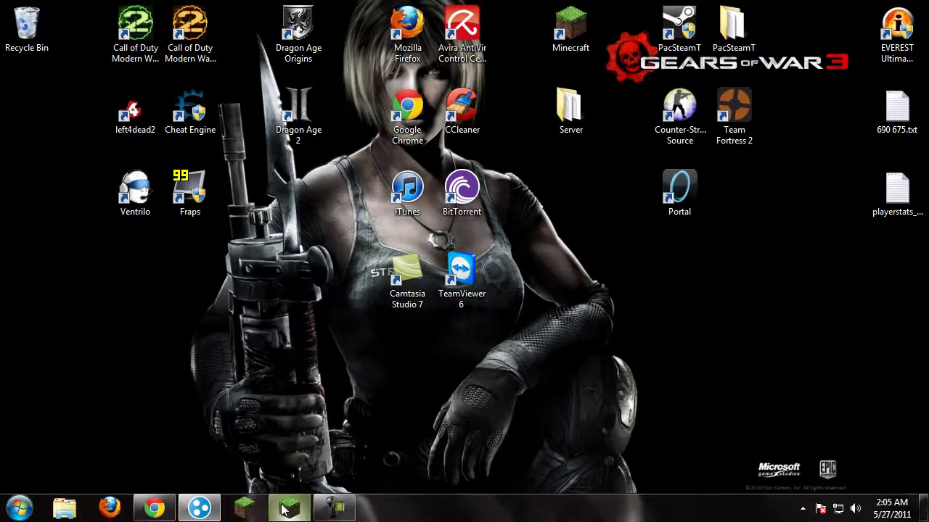
Restore the Minecraft Launcher and check the saved username and password fields
{"action": "left_click", "coordinate": [283, 512]}
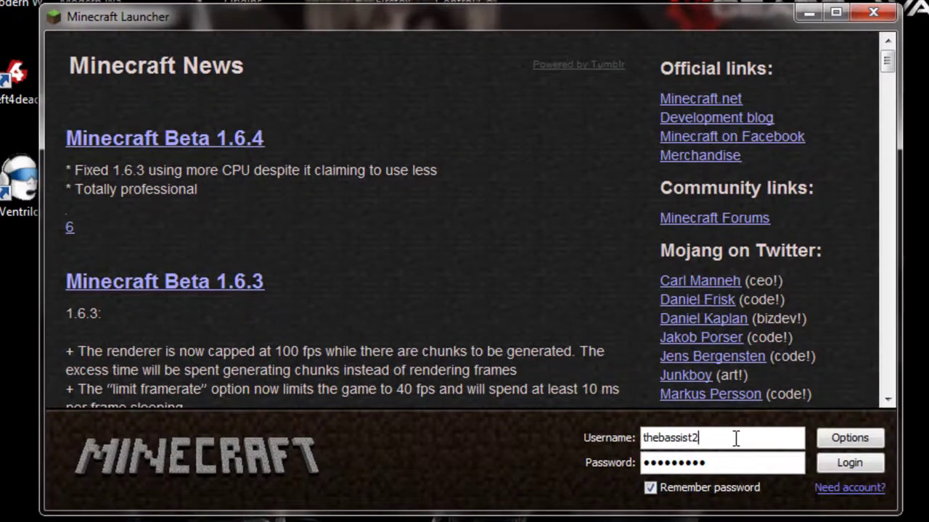
{"action": "left_click_drag", "start_coordinate": [736, 439], "coordinate": [642, 438]}
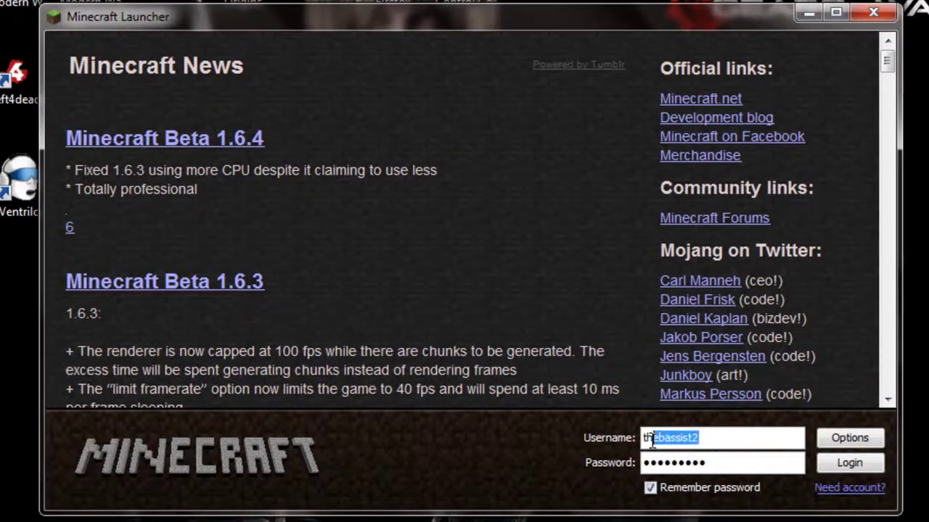
{"action": "left_click_drag", "start_coordinate": [728, 462], "coordinate": [613, 470]}
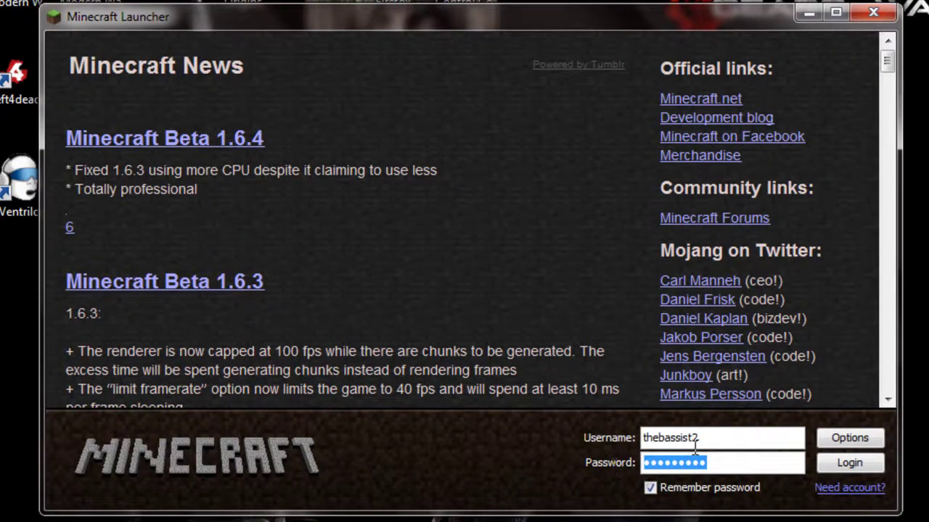
{"action": "left_click_drag", "start_coordinate": [698, 438], "coordinate": [625, 441]}
{"action": "left_click_drag", "start_coordinate": [732, 463], "coordinate": [625, 468]}
{"action": "left_click_drag", "start_coordinate": [712, 438], "coordinate": [621, 439]}
{"action": "left_click_drag", "start_coordinate": [717, 462], "coordinate": [630, 465]}
{"action": "left_click_drag", "start_coordinate": [708, 439], "coordinate": [641, 439]}
{"action": "left_click_drag", "start_coordinate": [730, 463], "coordinate": [643, 465]}
{"action": "left_click_drag", "start_coordinate": [704, 437], "coordinate": [641, 439]}
{"action": "left_click_drag", "start_coordinate": [730, 462], "coordinate": [643, 465]}
{"action": "left_click_drag", "start_coordinate": [700, 438], "coordinate": [572, 438]}
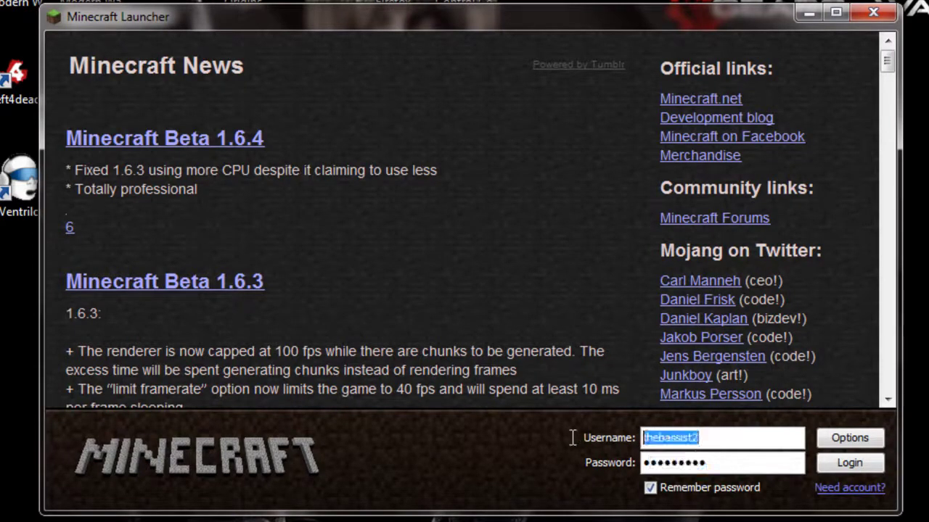
{"action": "left_click", "coordinate": [438, 278]}
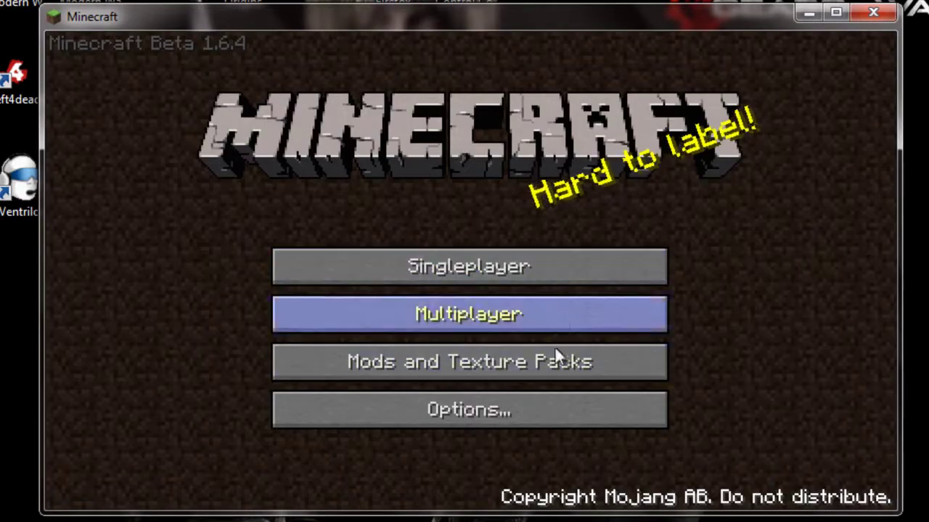
In Multiplayer, replace localhost with the Hamachi address 5.177.163.168
{"action": "left_click", "coordinate": [525, 308]}
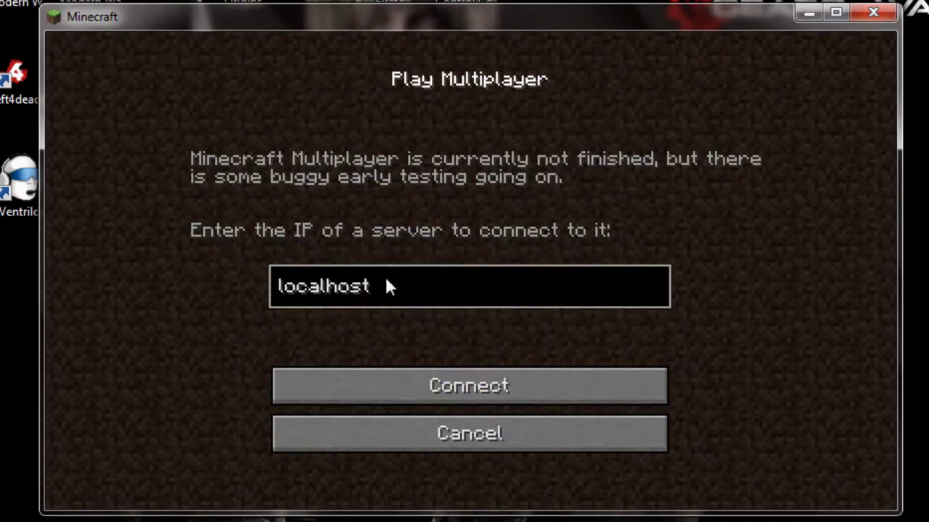
{"action": "key", "text": "BackSpace"}
{"action": "key", "text": "BackSpace"}
{"action": "key", "text": "BackSpace"}
{"action": "key", "text": "BackSpace"}
{"action": "key", "text": "BackSpace"}
{"action": "key", "text": "BackSpace"}
{"action": "key", "text": "BackSpace"}
{"action": "key", "text": "BackSpace"}
{"action": "key", "text": "BackSpace"}
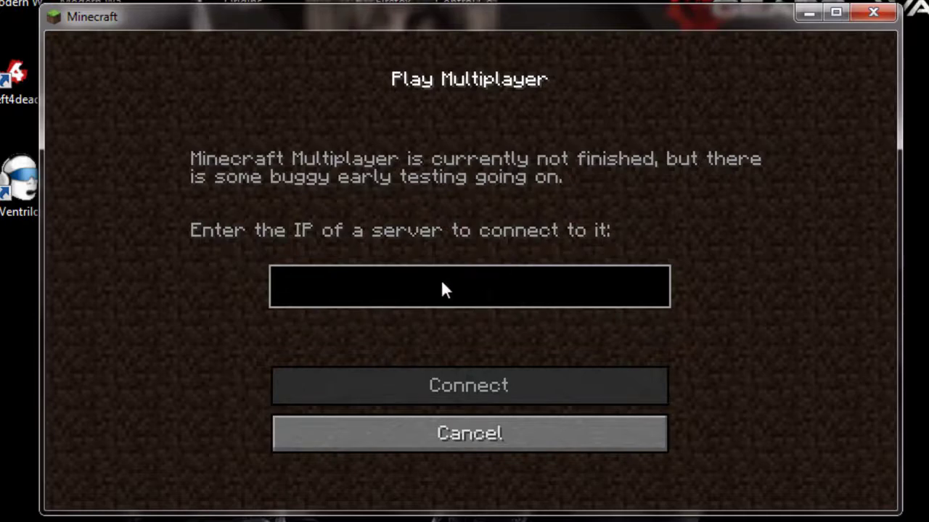
{"action": "type", "text": "loca"}
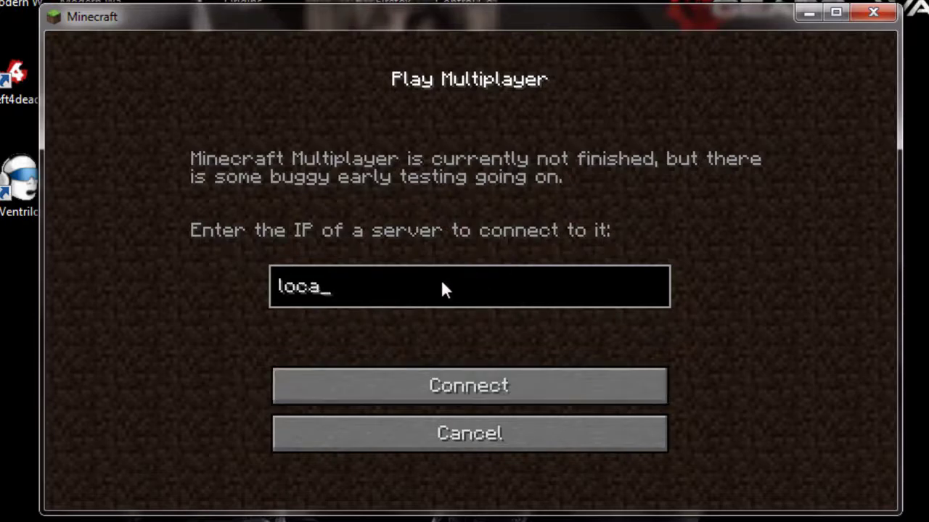
{"action": "type", "text": "lhost"}
{"action": "key", "text": "BackSpace"}
{"action": "key", "text": "BackSpace"}
{"action": "key", "text": "BackSpace"}
{"action": "key", "text": "BackSpace"}
{"action": "key", "text": "BackSpace"}
{"action": "key", "text": "BackSpace"}
{"action": "key", "text": "BackSpace"}
{"action": "key", "text": "BackSpace"}
{"action": "key", "text": "BackSpace"}
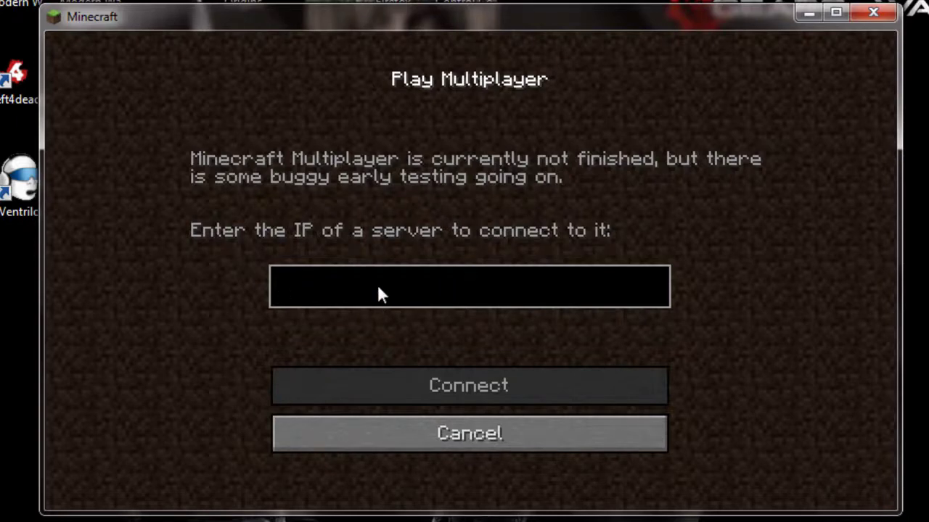
{"action": "type", "text": "5.177.163.168"}
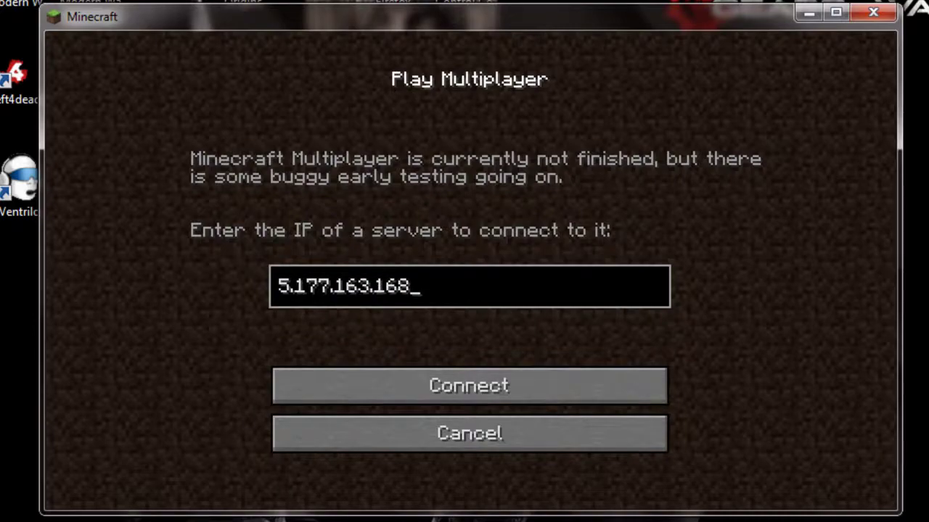
Check the address in Hamachi, then return to the game window
{"action": "key", "text": "alt+Tab"}
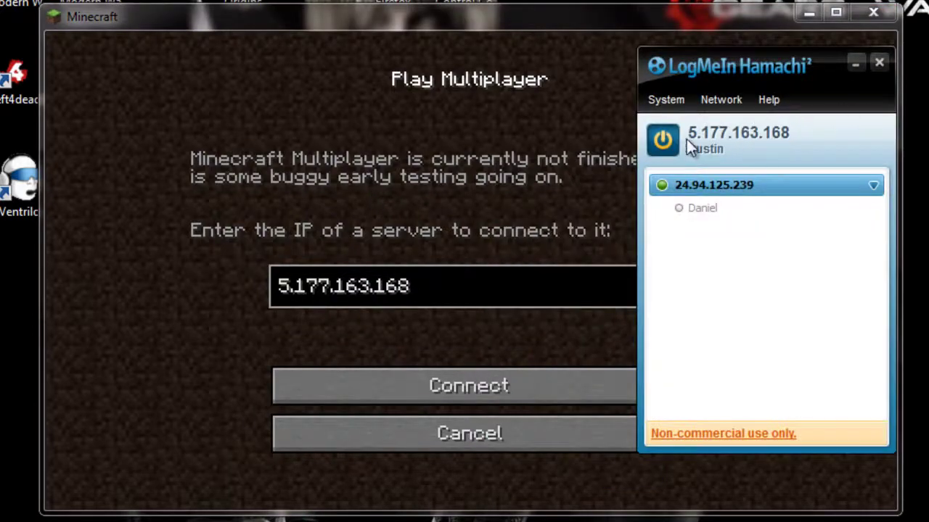
{"action": "left_click", "coordinate": [809, 12]}
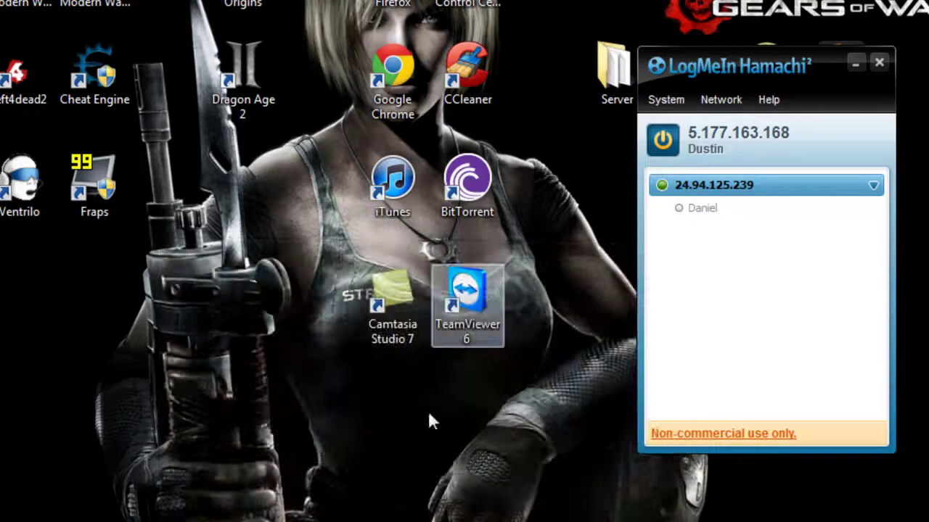
{"action": "left_click", "coordinate": [855, 63]}
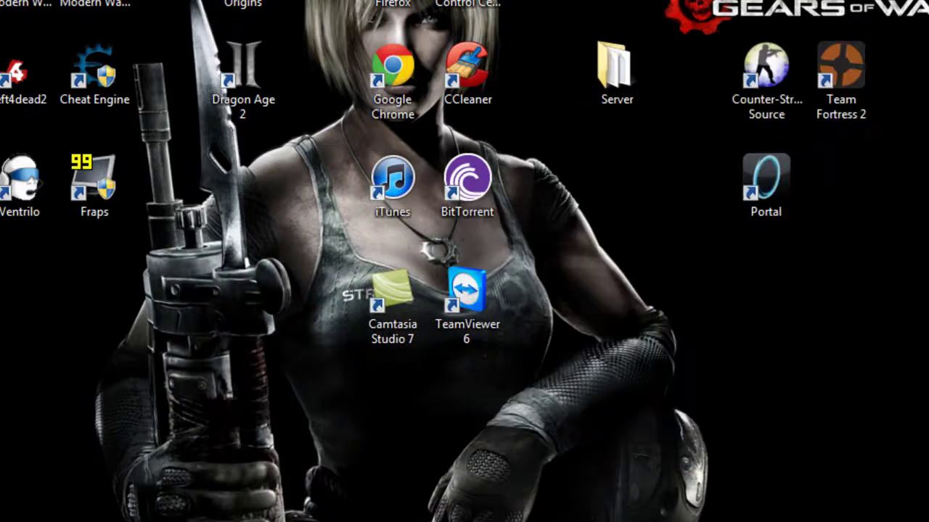
{"action": "key", "text": "alt+Tab"}
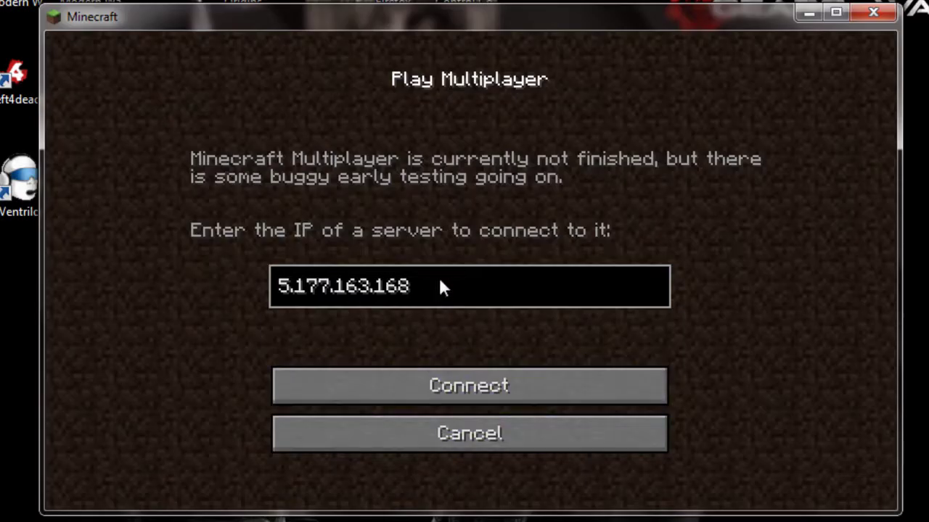
Connect to 5.177.163.168, and after the refused attempt retry from Multiplayer to enter the world
{"action": "key", "text": "Return"}
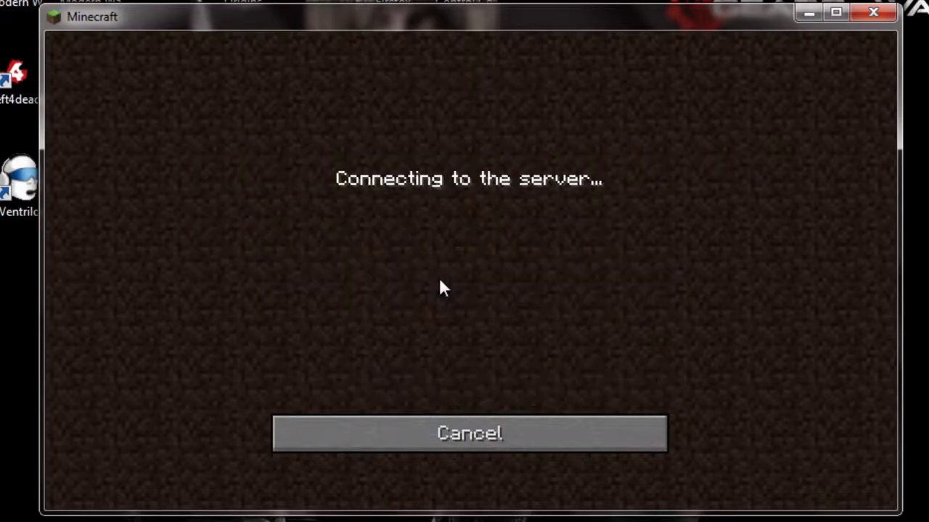
{"action": "left_click", "coordinate": [482, 426]}
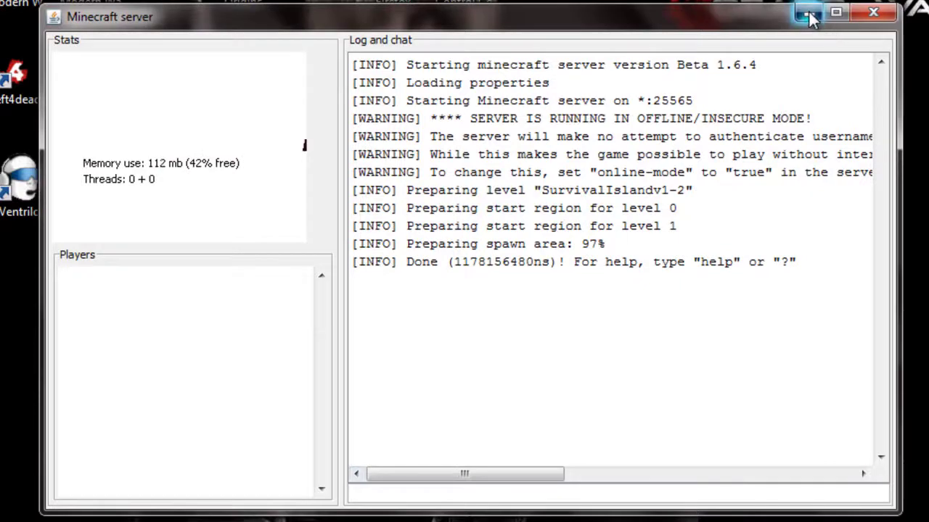
{"action": "left_click", "coordinate": [809, 16]}
{"action": "left_click", "coordinate": [516, 308]}
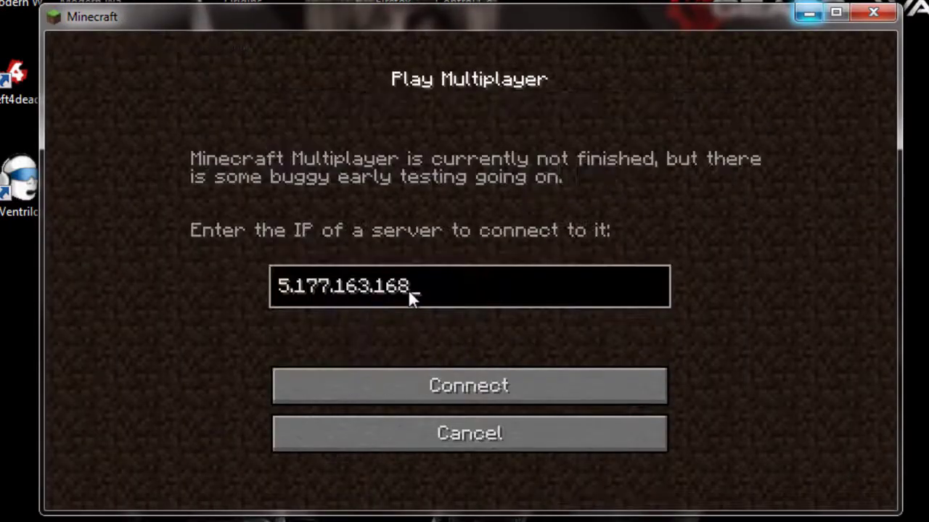
{"action": "left_click", "coordinate": [422, 386]}
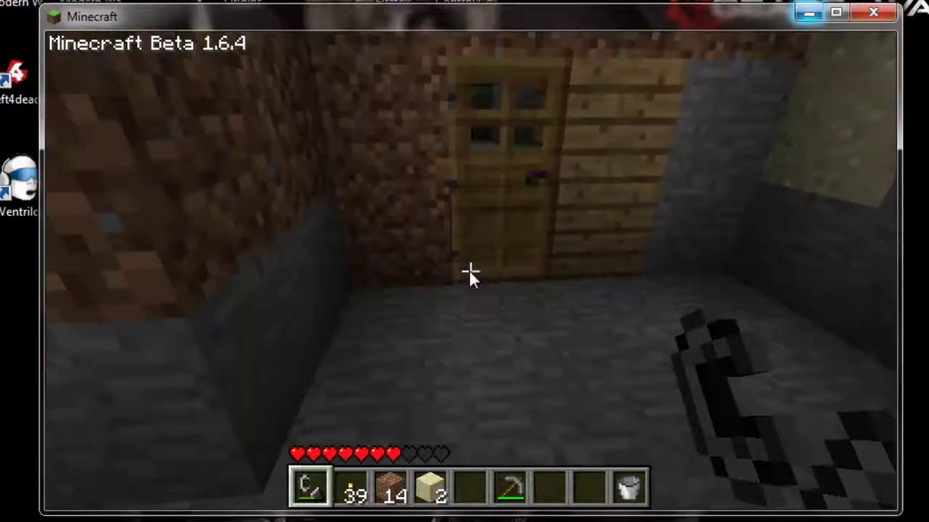
Disconnect and rejoin the server using the address localhost
{"action": "key", "text": "Escape"}
{"action": "left_click", "coordinate": [478, 378]}
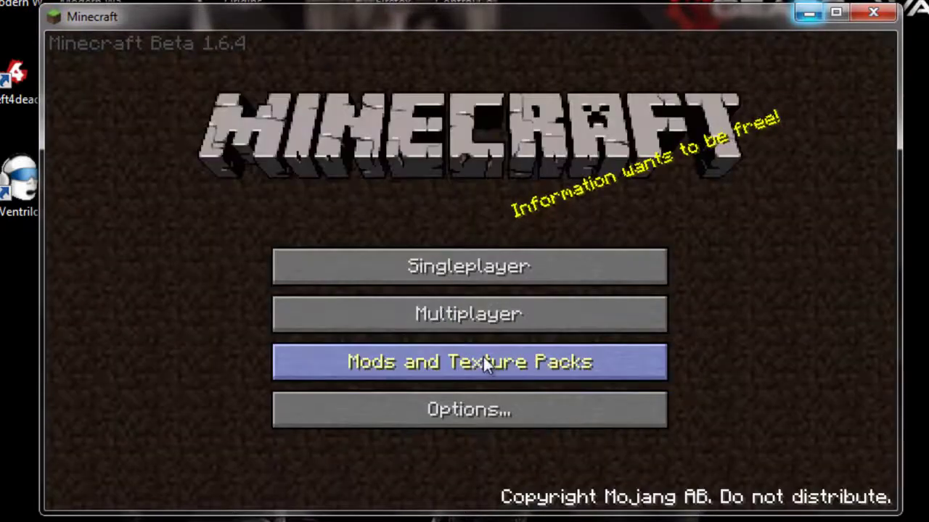
{"action": "left_click", "coordinate": [482, 324]}
{"action": "key", "text": "BackSpace"}
{"action": "key", "text": "BackSpace"}
{"action": "key", "text": "BackSpace"}
{"action": "key", "text": "BackSpace"}
{"action": "key", "text": "BackSpace"}
{"action": "key", "text": "BackSpace"}
{"action": "key", "text": "BackSpace"}
{"action": "key", "text": "BackSpace"}
{"action": "key", "text": "BackSpace"}
{"action": "key", "text": "BackSpace"}
{"action": "key", "text": "BackSpace"}
{"action": "key", "text": "BackSpace"}
{"action": "key", "text": "BackSpace"}
{"action": "type", "text": "local"}
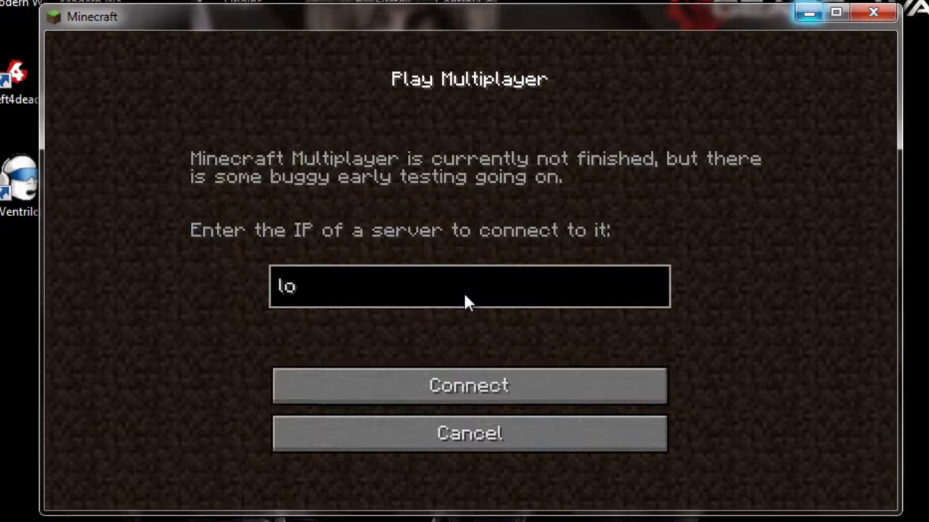
{"action": "type", "text": "host"}
{"action": "key", "text": "Return"}
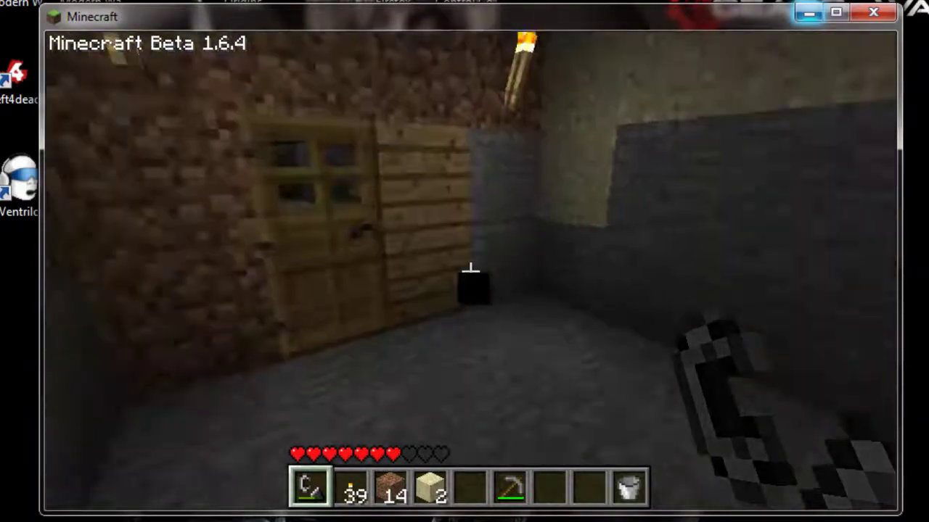
Disconnect again, close the Minecraft game and hide the server window
{"action": "key", "text": "Escape"}
{"action": "left_click", "coordinate": [445, 391]}
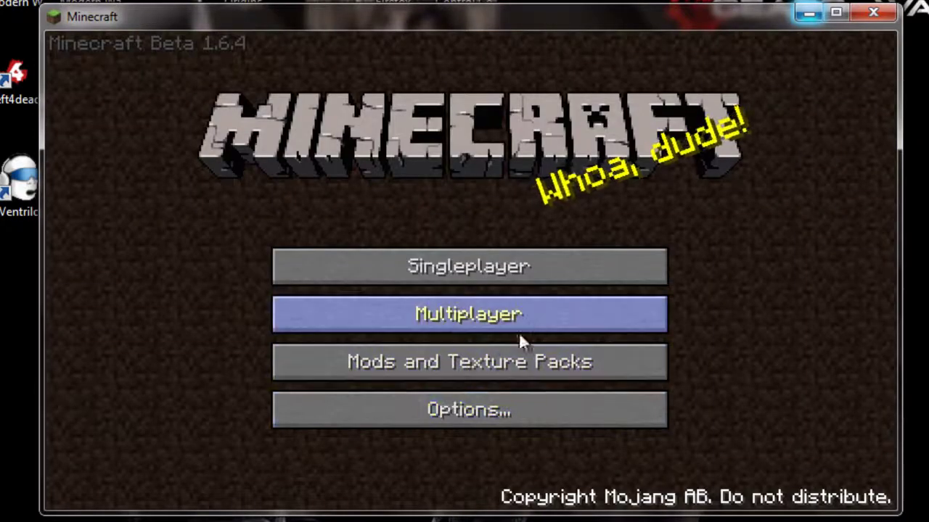
{"action": "left_click", "coordinate": [873, 12]}
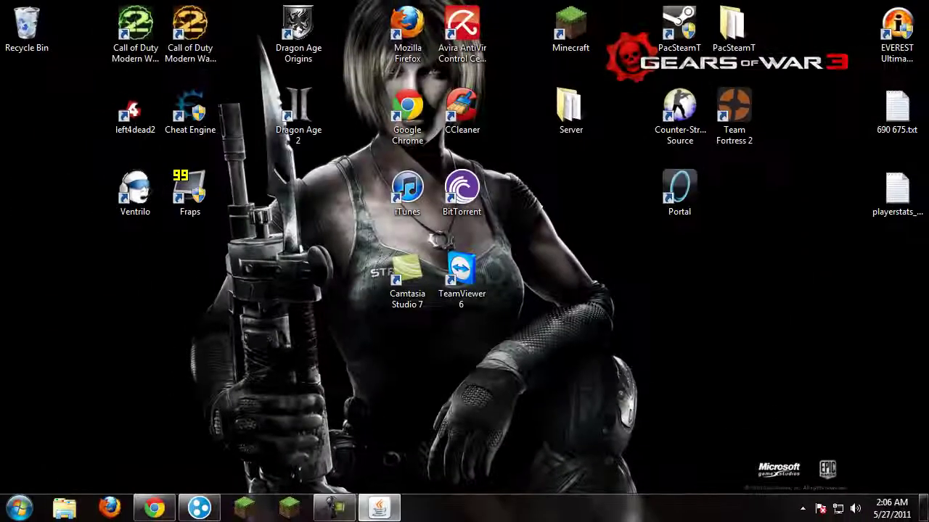
{"action": "left_click", "coordinate": [381, 508]}
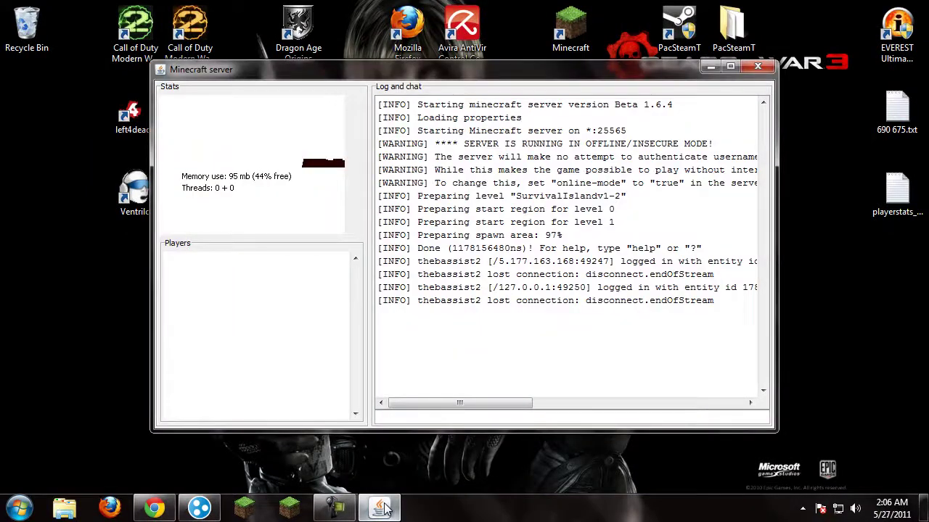
{"action": "left_click", "coordinate": [381, 508]}
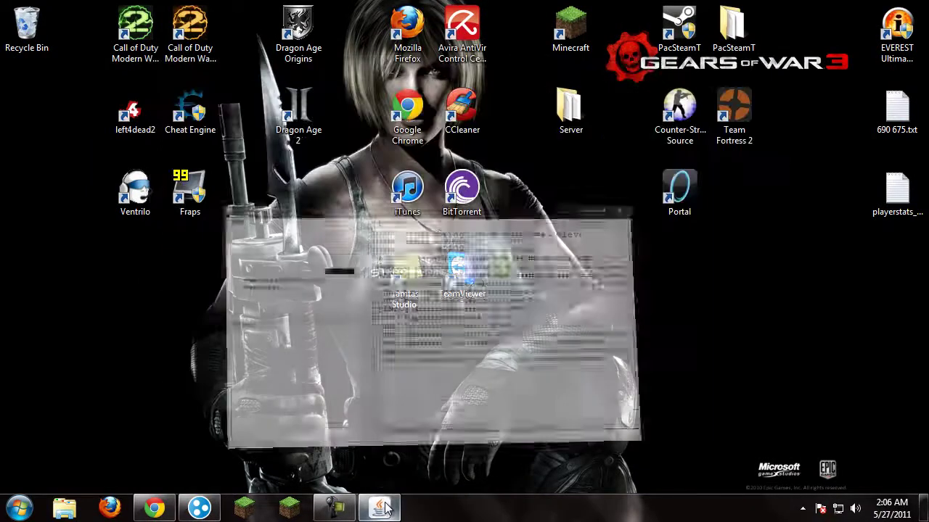
{"action": "left_click", "coordinate": [334, 510]}
{"action": "left_click", "coordinate": [333, 511]}
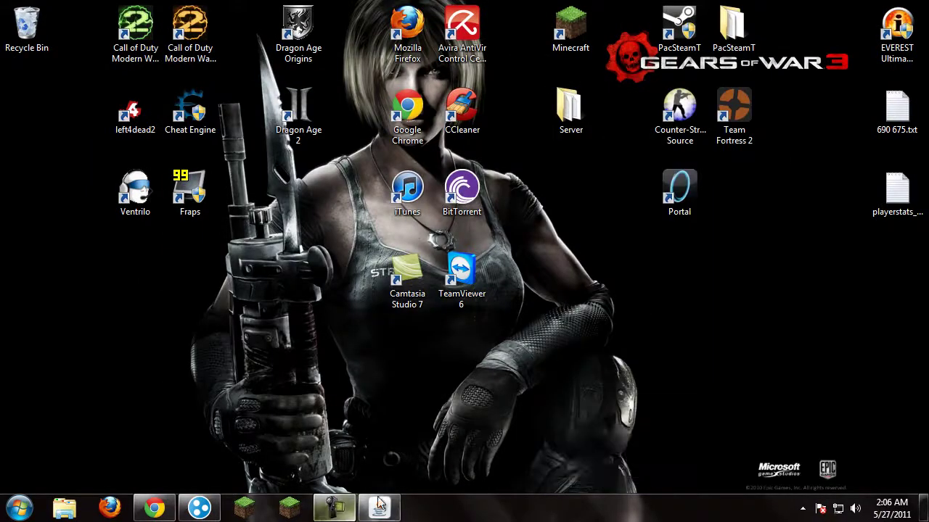
{"action": "left_click", "coordinate": [334, 510]}
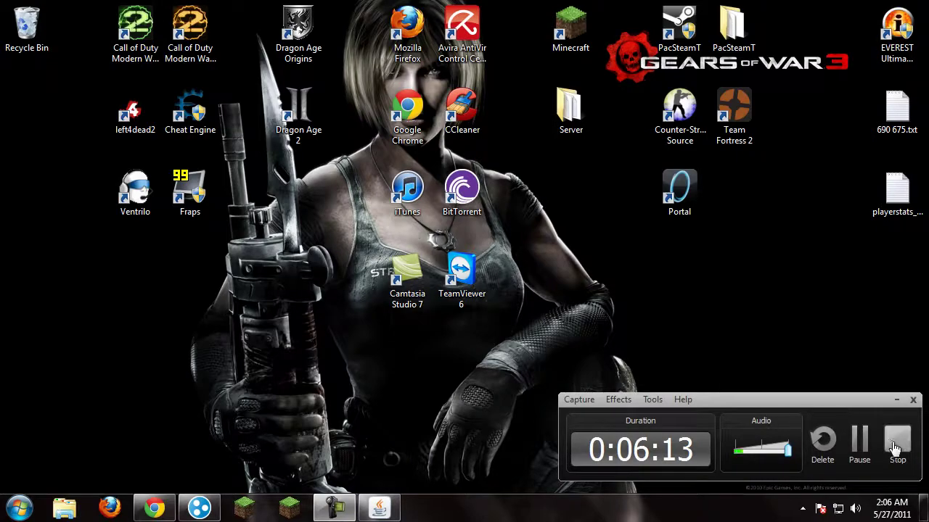